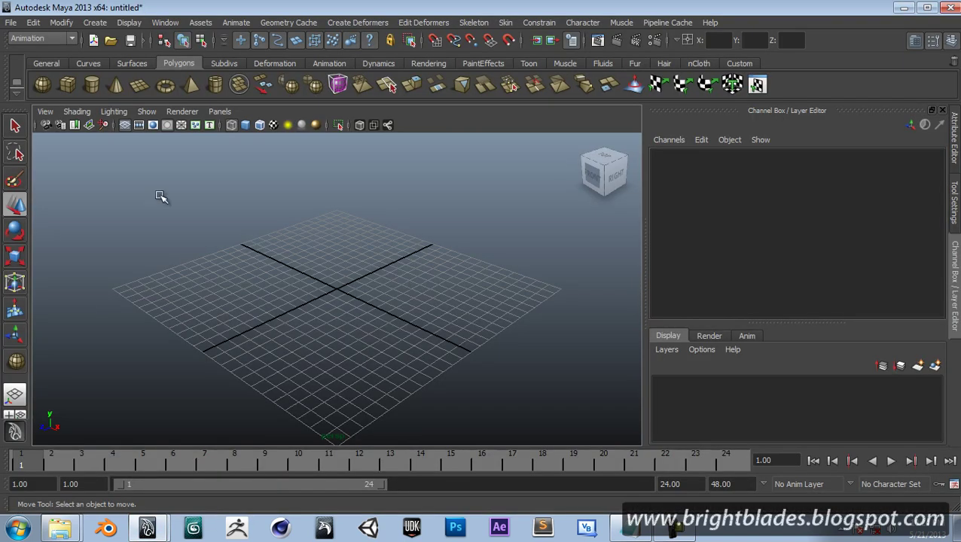
Step: Import humanleg.obj so the leg model stands at the grid's center
click(11, 23)
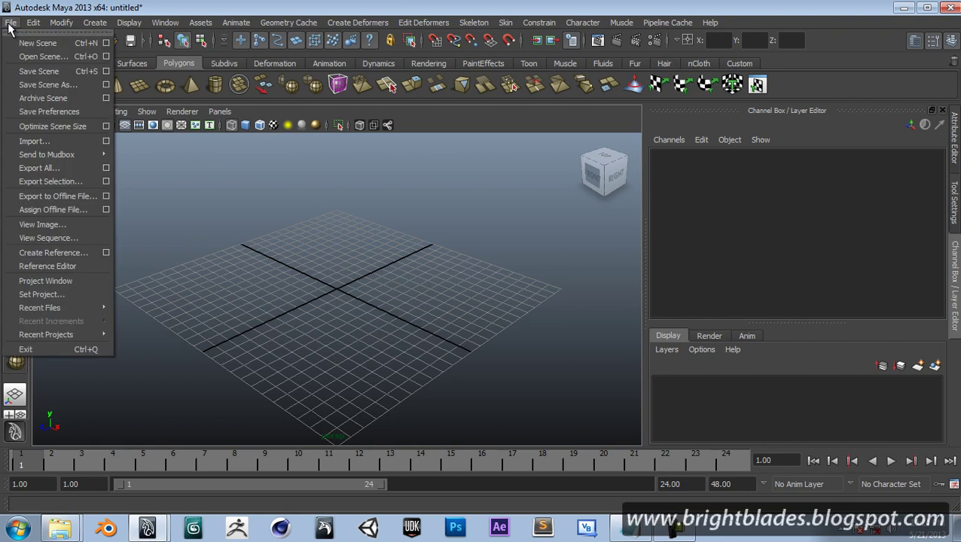
click(53, 140)
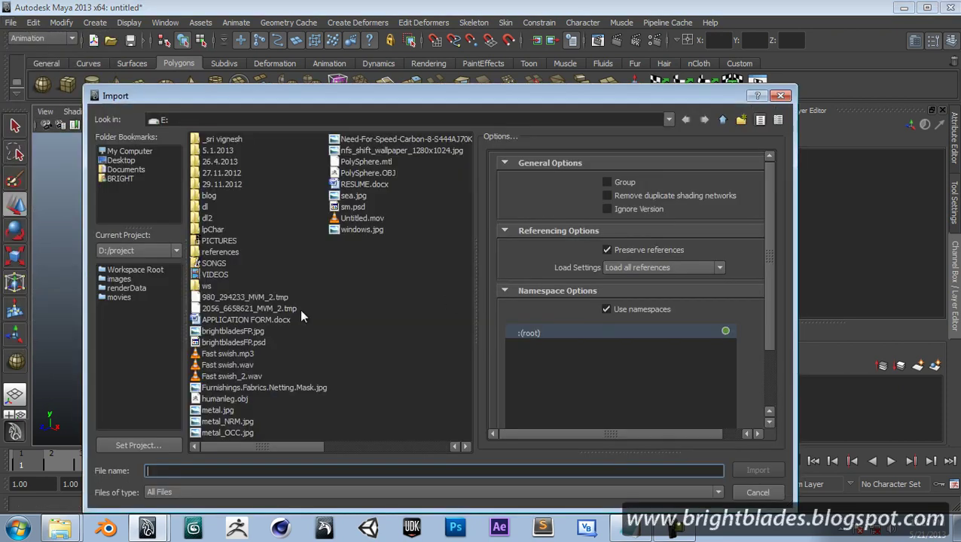
click(234, 399)
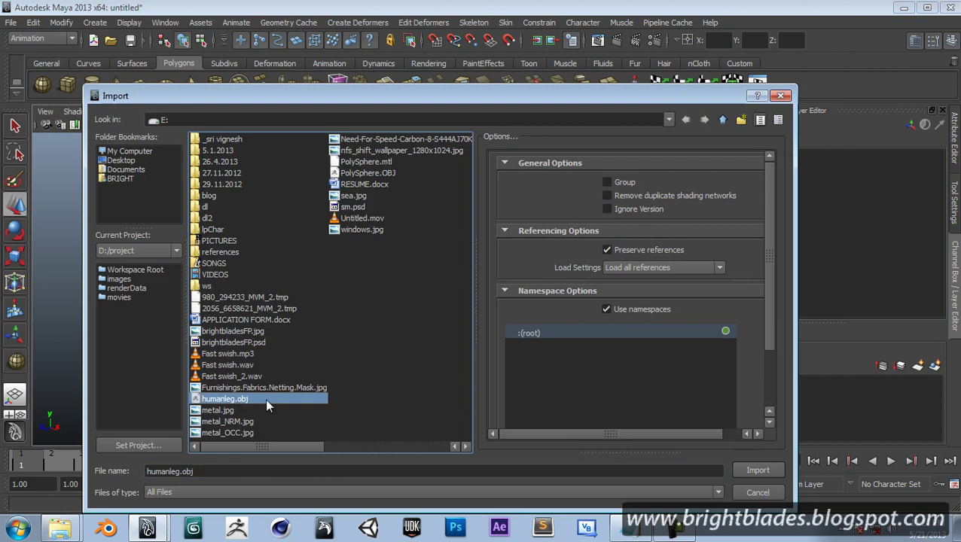
click(750, 468)
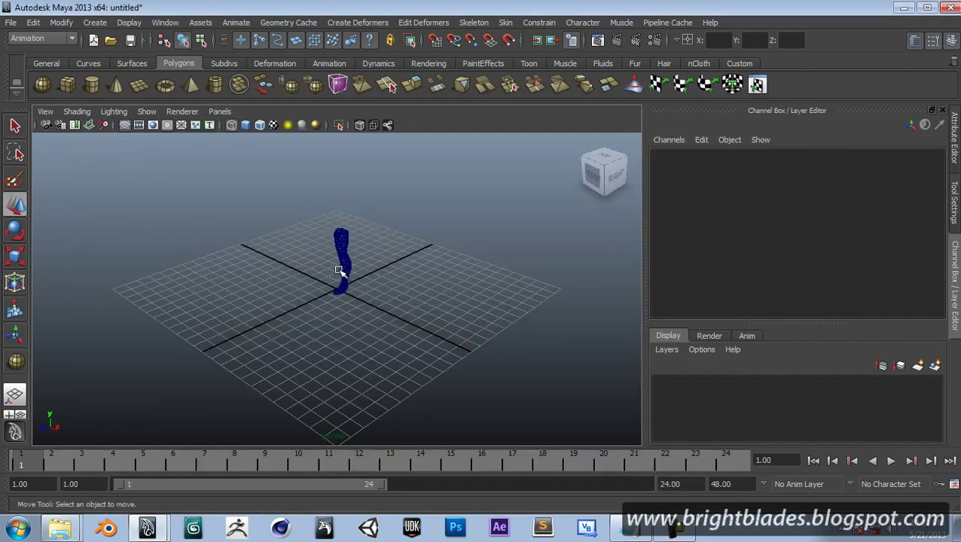
click(339, 273)
click(414, 257)
scroll(560, 337, up, 3)
scroll(473, 274, up, 2)
mouse_move(473, 274)
alt+mouse_down()
mouse_move(452, 326)
mouse_move(489, 350)
mouse_move(534, 359)
mouse_move(345, 208)
alt+mouse_up()
scroll(517, 316, up, 2)
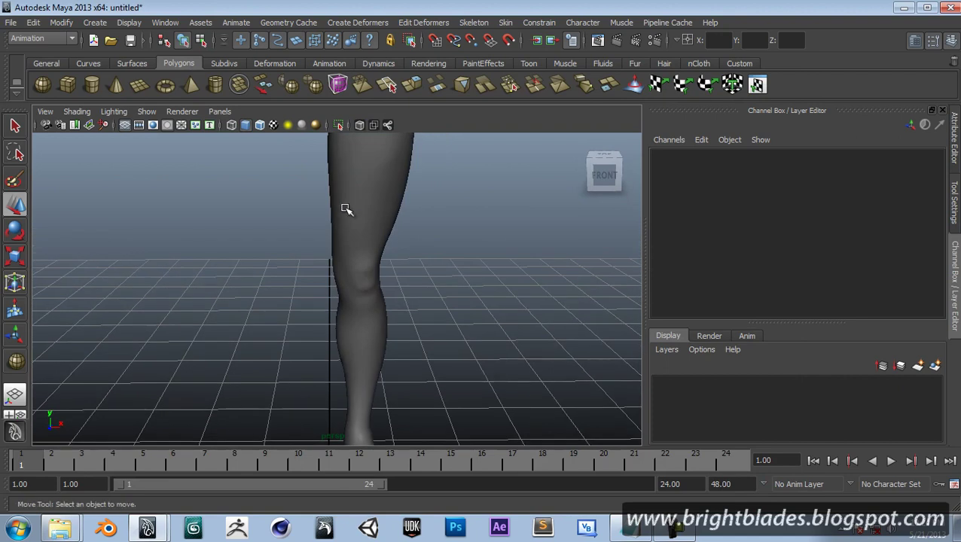
click(345, 208)
mouse_move(473, 319)
alt+mouse_down()
mouse_move(313, 324)
mouse_move(403, 371)
alt+mouse_up()
scroll(317, 332, down, 5)
scroll(453, 409, up, 2)
alt+drag(452, 409, 456, 401)
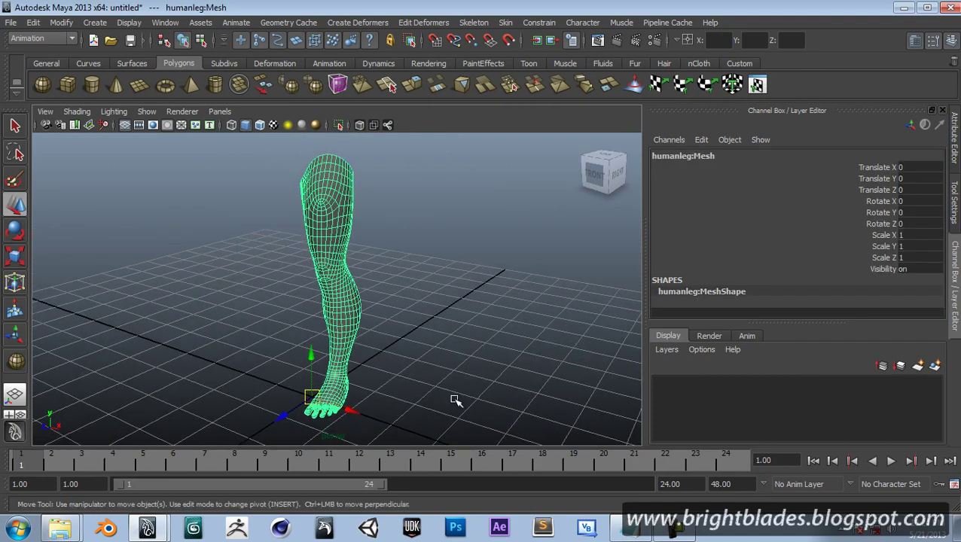
click(429, 362)
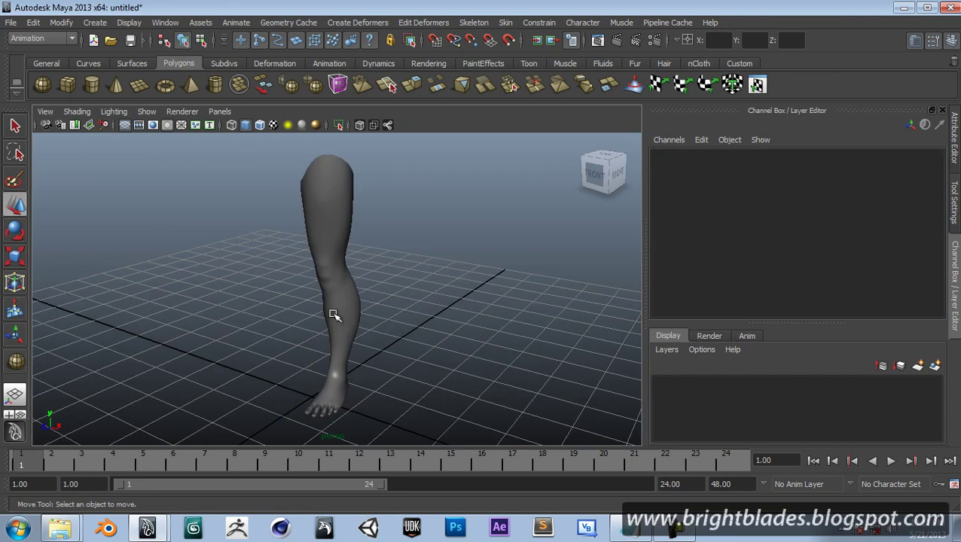
click(338, 322)
click(445, 245)
Step: Rename the leg mesh to mainLeg and make a duplicate copy of it
click(339, 222)
double_click(687, 158)
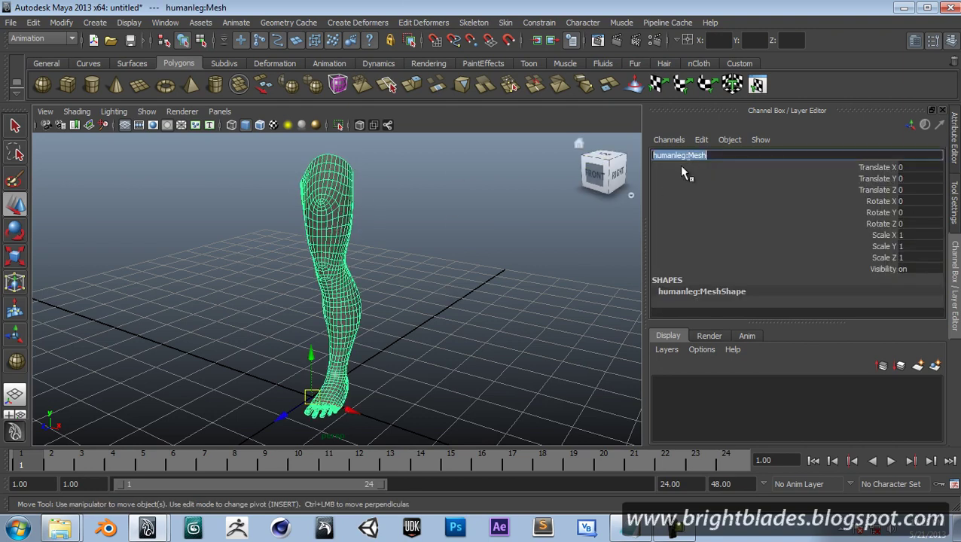
text(main)
text(Leg)
key(Return)
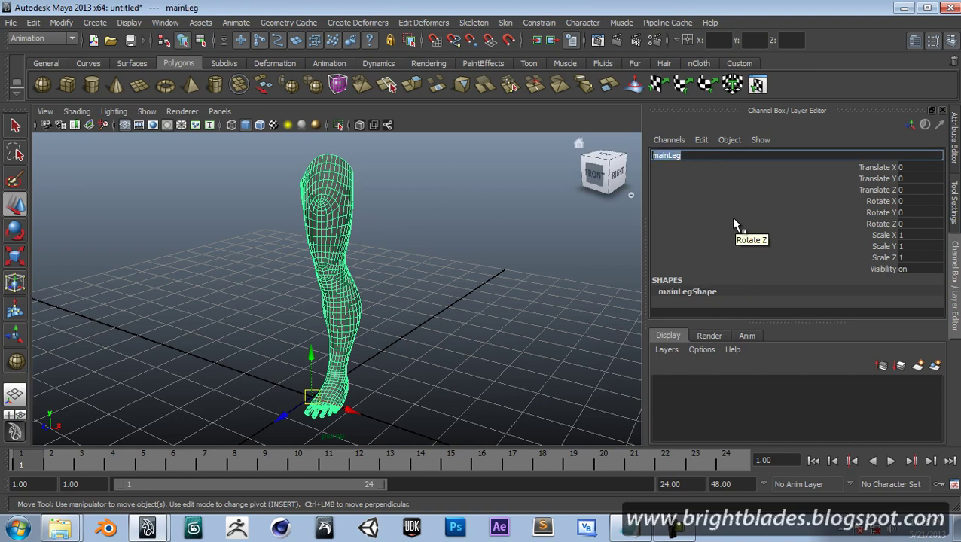
mouse_move(337, 259)
alt+mouse_down()
mouse_move(382, 347)
mouse_move(476, 315)
mouse_move(401, 354)
alt+mouse_up()
key(ctrl+d)
Step: Move the first copy, mainLeg1, along X to 2.27
drag(304, 358, 388, 396)
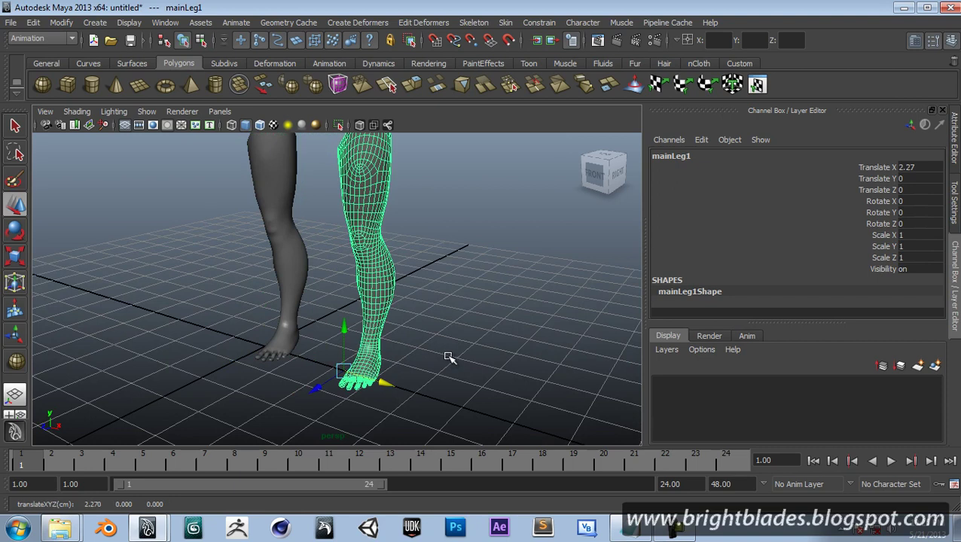
drag(445, 360, 478, 352)
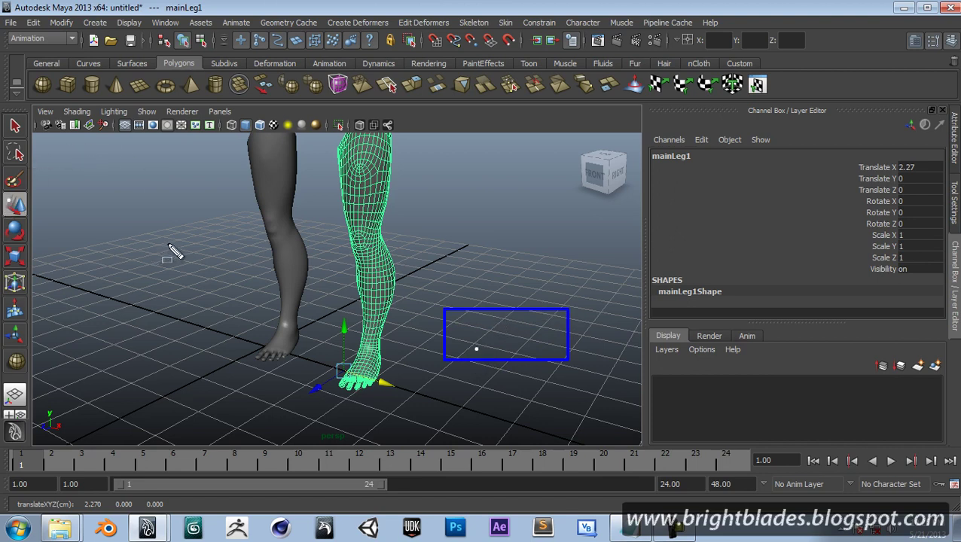
alt+drag(424, 316, 476, 331)
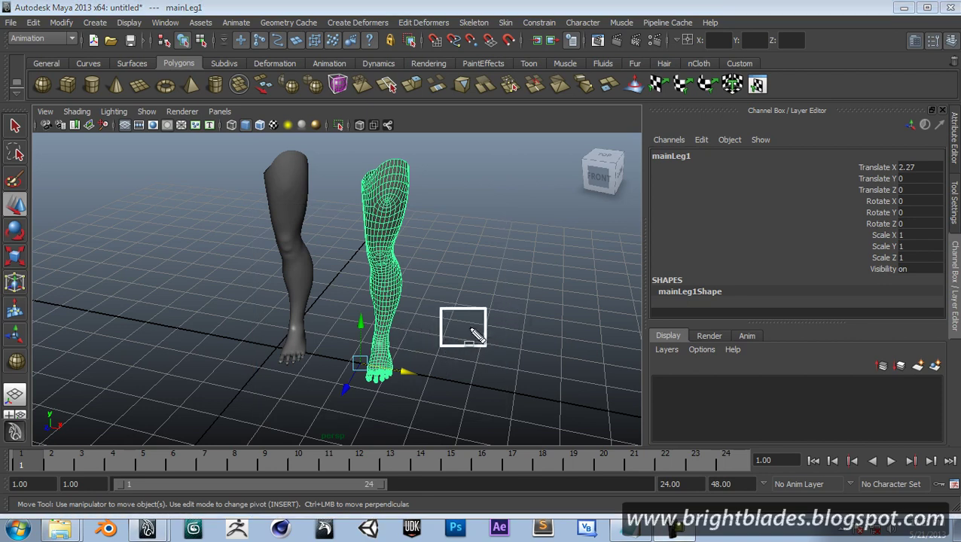
scroll(399, 305, up, 2)
scroll(420, 317, up, 2)
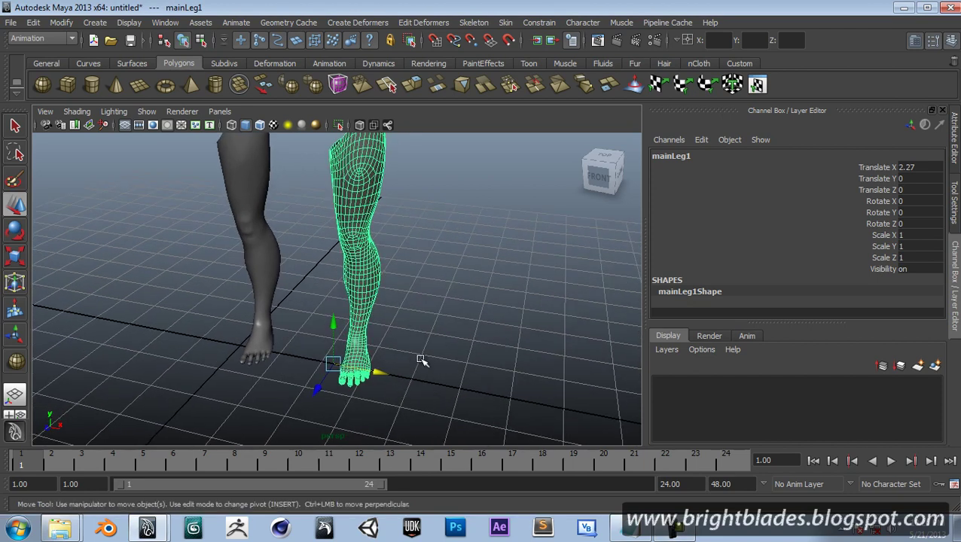
Step: Add a second copy, mainLeg2, at X 4.56, undoing an accidental face extrusion
key(ctrl+d)
drag(378, 372, 494, 404)
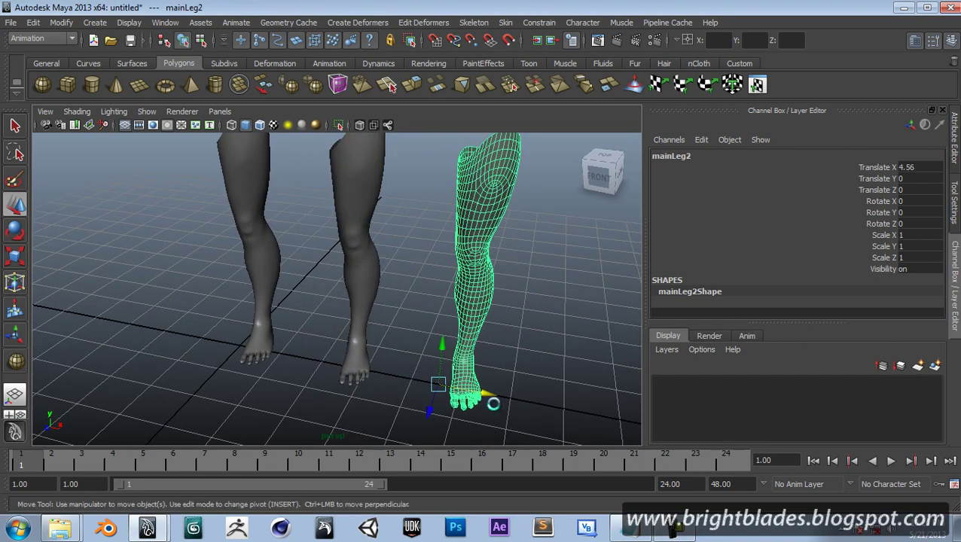
key(ctrl+e)
key(w)
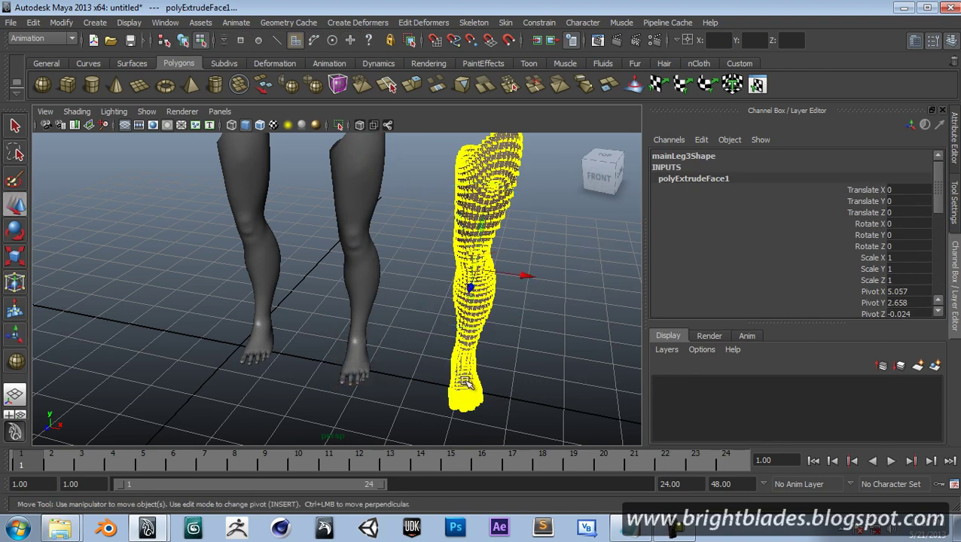
key(ctrl+z)
Step: Add a third copy, mainLeg3, at X 6.815 and frame all four legs
key(ctrl+d)
drag(488, 393, 599, 423)
alt+drag(504, 412, 403, 397)
scroll(339, 397, down, 3)
alt+drag(339, 397, 409, 387)
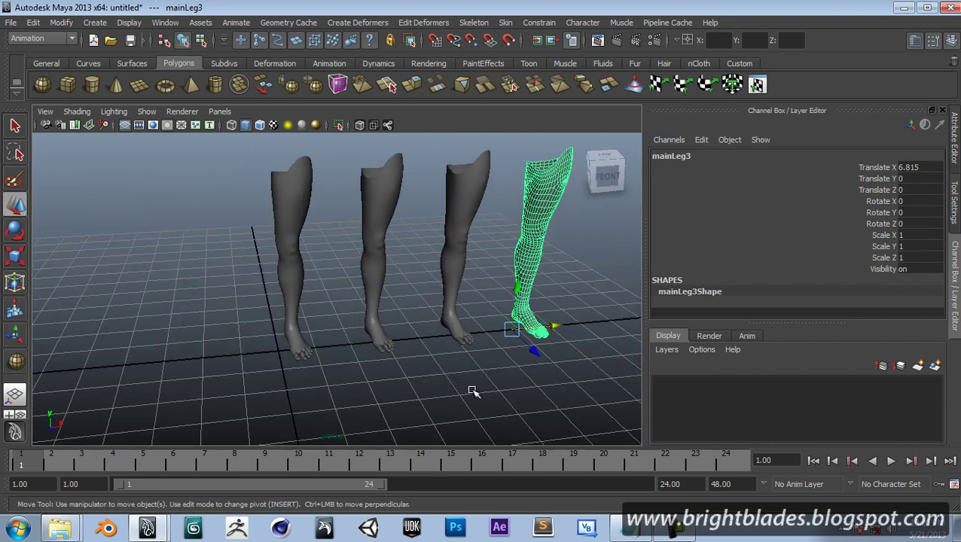
scroll(497, 386, up, 2)
click(532, 386)
mouse_move(536, 390)
alt+mouse_down()
mouse_move(481, 371)
mouse_move(354, 282)
alt+mouse_up()
scroll(461, 364, up, 1)
Step: Rename mainLeg1 to bottom and switch it to face selection
click(351, 282)
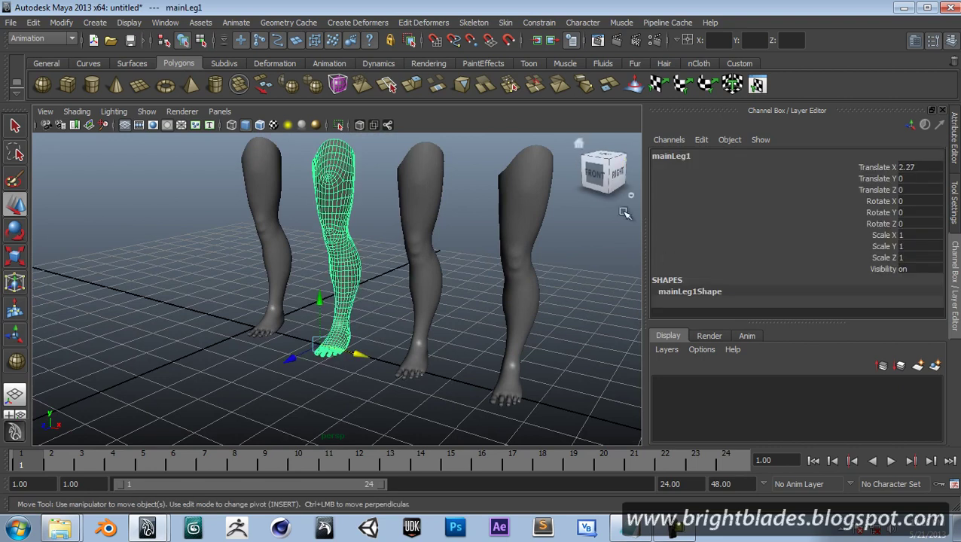
double_click(660, 156)
text(bottom)
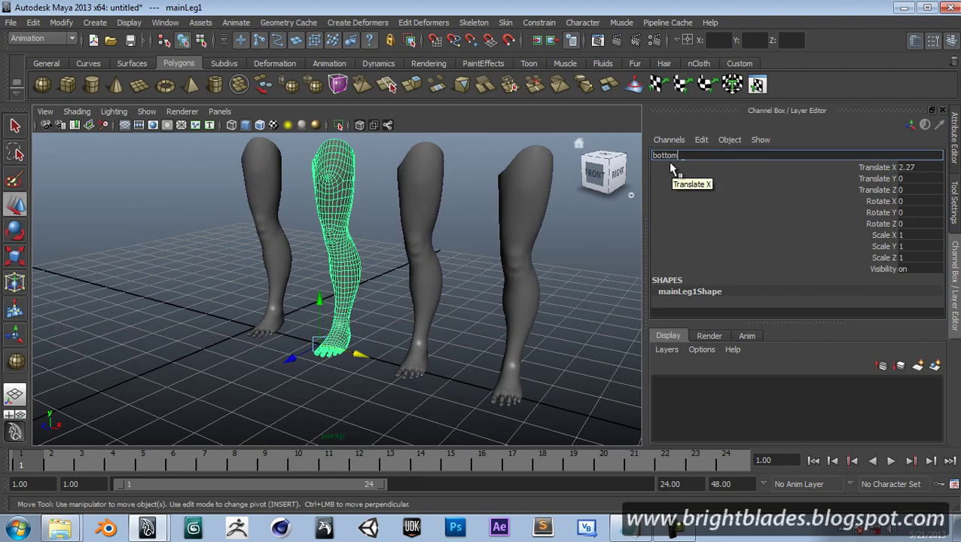
key(Return)
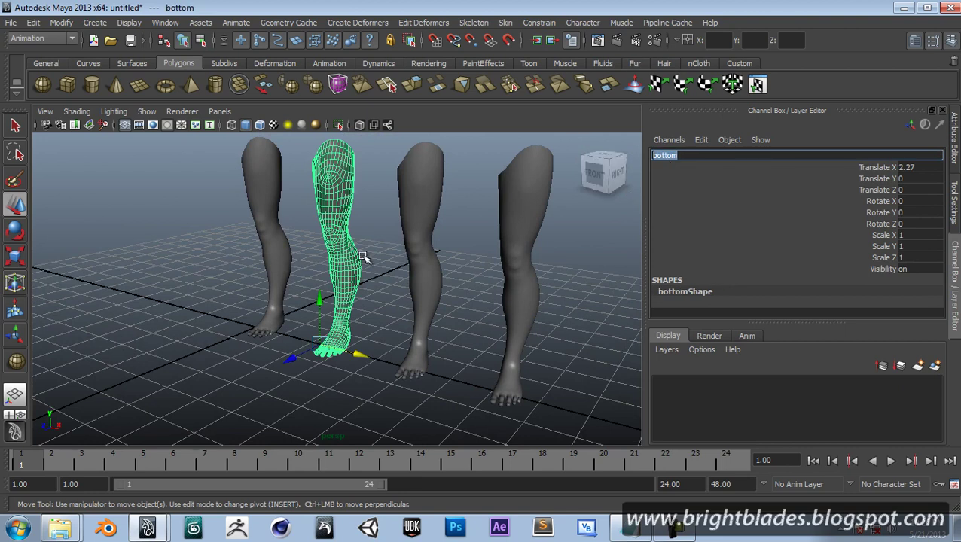
mouse_move(354, 273)
right_down()
mouse_move(347, 303)
mouse_move(500, 337)
right_up()
click(346, 278)
Step: Push soft-selected calf faces outward to give bottom a rounded, bulging calf
mouse_move(500, 337)
alt+mouse_down()
mouse_move(586, 343)
mouse_move(547, 300)
mouse_move(492, 306)
mouse_move(488, 294)
mouse_move(541, 354)
mouse_move(453, 264)
alt+mouse_up()
click(483, 254)
drag(528, 243, 517, 243)
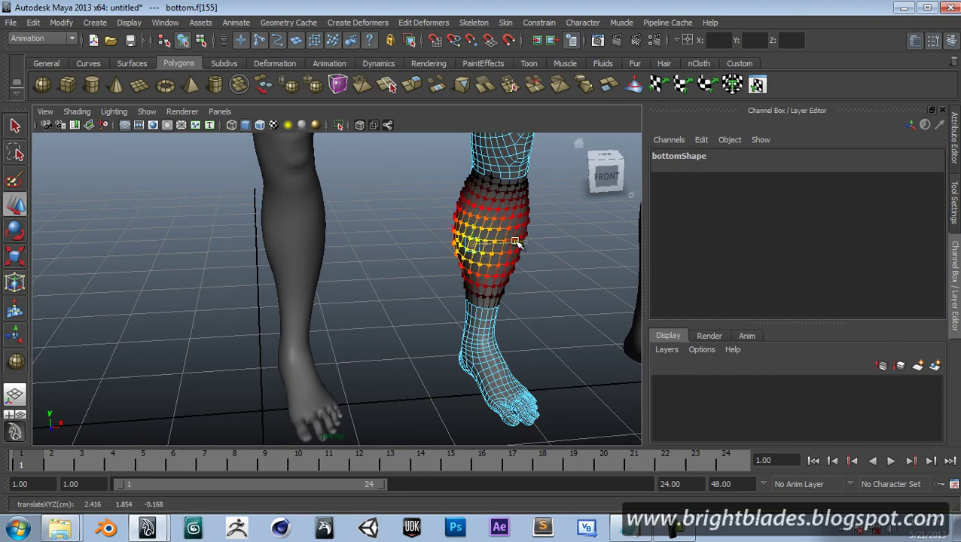
click(502, 263)
click(534, 278)
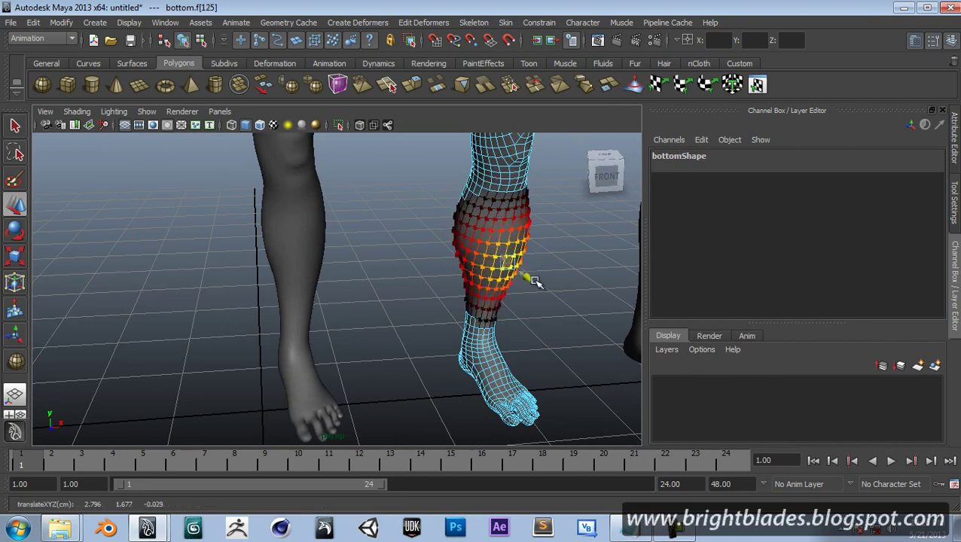
alt+drag(435, 306, 306, 271)
click(263, 240)
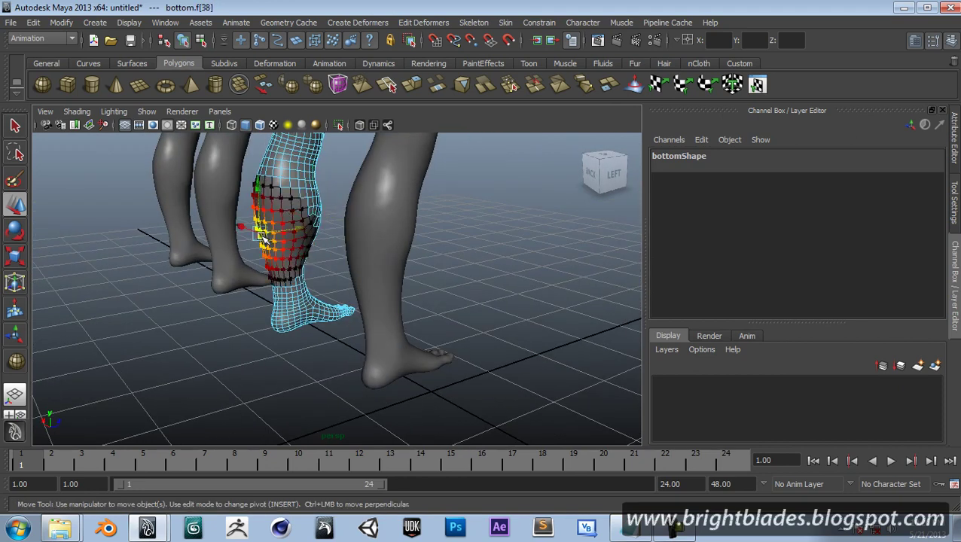
middle_drag(301, 225, 300, 230)
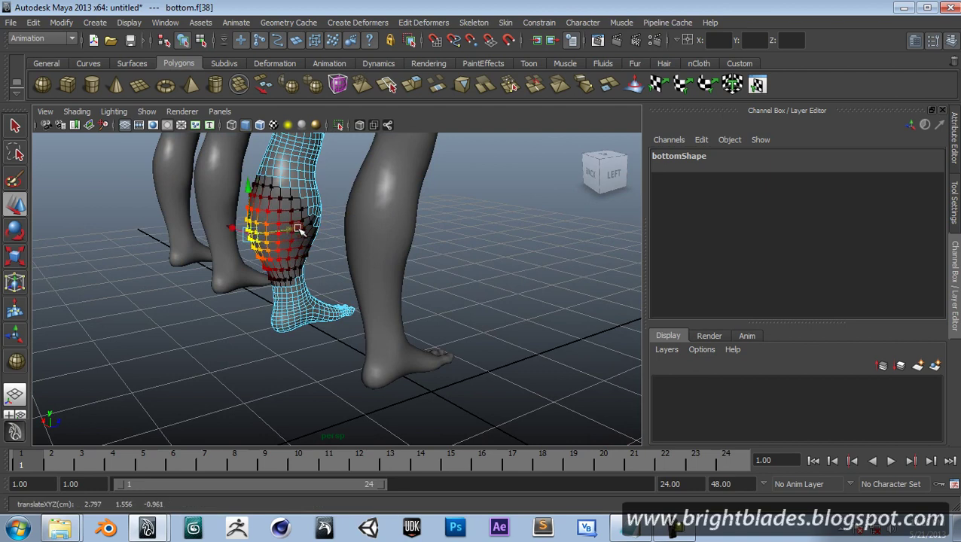
Step: Return bottom to Object Mode and select the third leg, mainLeg2
mouse_move(493, 316)
alt+mouse_down()
mouse_move(492, 287)
mouse_move(440, 347)
alt+mouse_up()
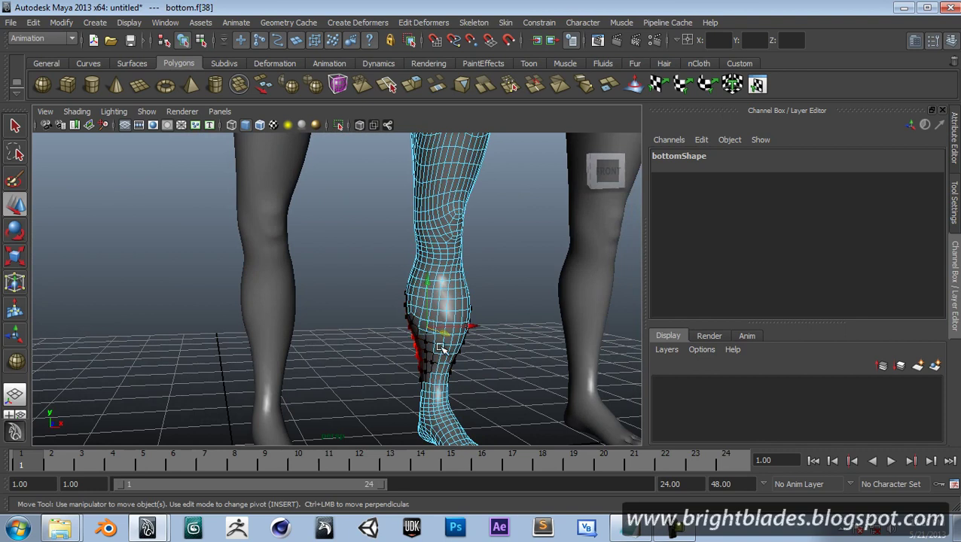
right_drag(447, 275, 488, 247)
mouse_move(508, 347)
alt+mouse_down()
mouse_move(446, 326)
mouse_move(412, 337)
alt+mouse_up()
mouse_move(575, 349)
alt+mouse_down()
mouse_move(498, 365)
mouse_move(436, 283)
alt+mouse_up()
click(436, 283)
Step: Rename mainLeg2 to middle, correcting the initial 'midle' typo
double_click(666, 156)
text(midle)
key(Return)
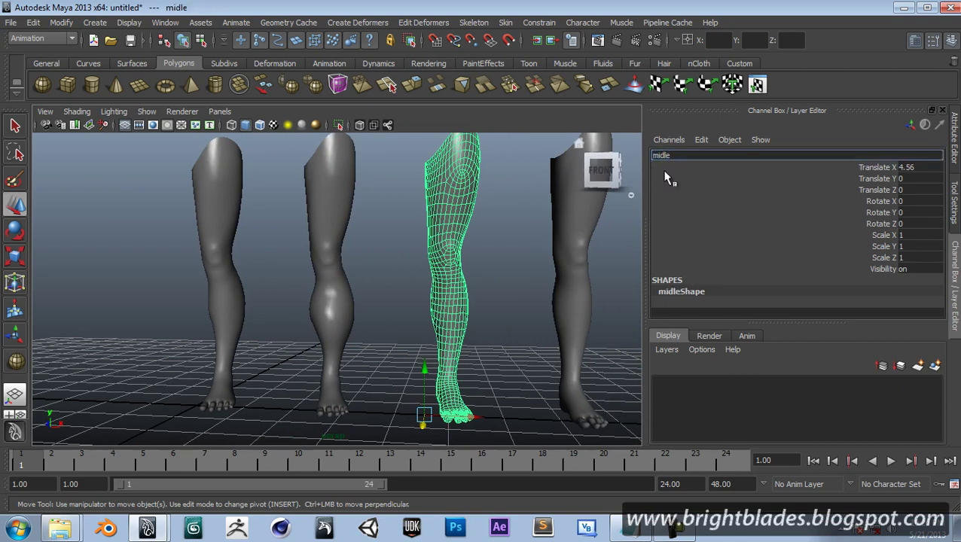
text(d)
key(Return)
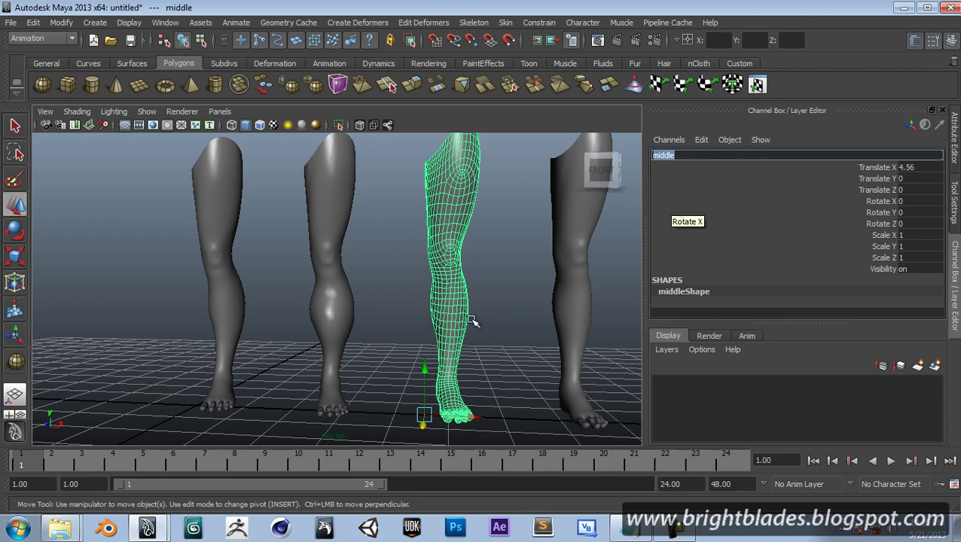
Step: Soft-select knee faces on middle and push them outward, then return to Object Mode
right_drag(451, 320, 453, 354)
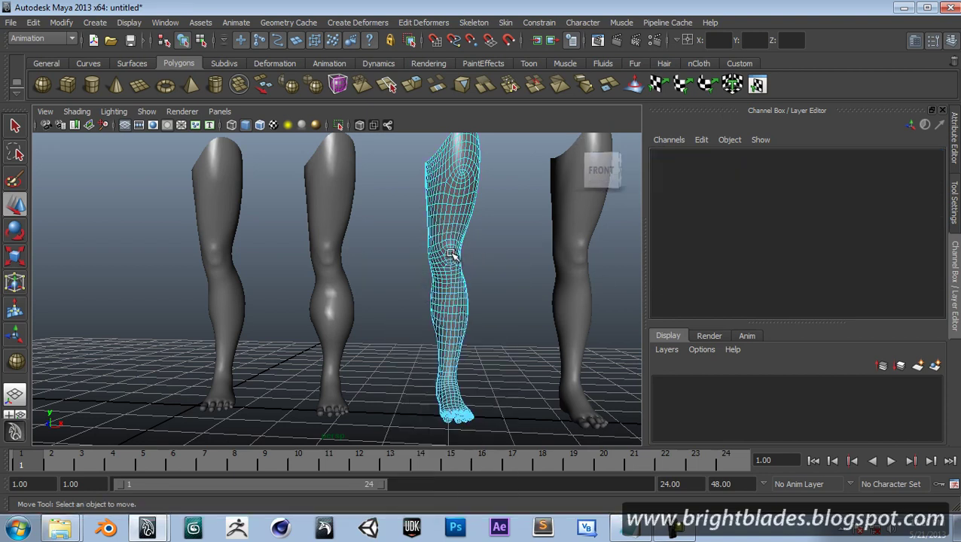
click(452, 254)
alt+drag(508, 273, 283, 287)
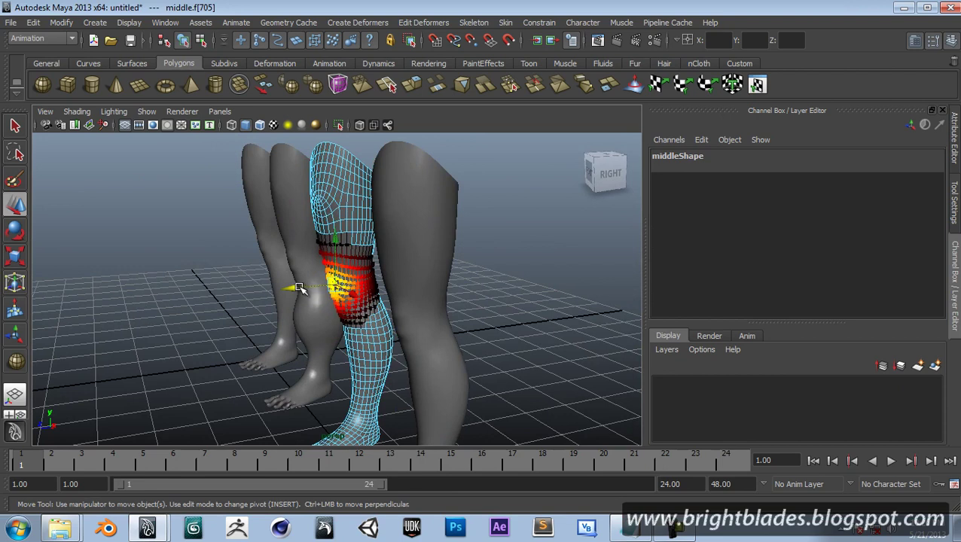
click(369, 290)
mouse_move(369, 290)
alt+mouse_down()
mouse_move(547, 311)
mouse_move(446, 271)
mouse_move(480, 269)
alt+mouse_up()
click(445, 271)
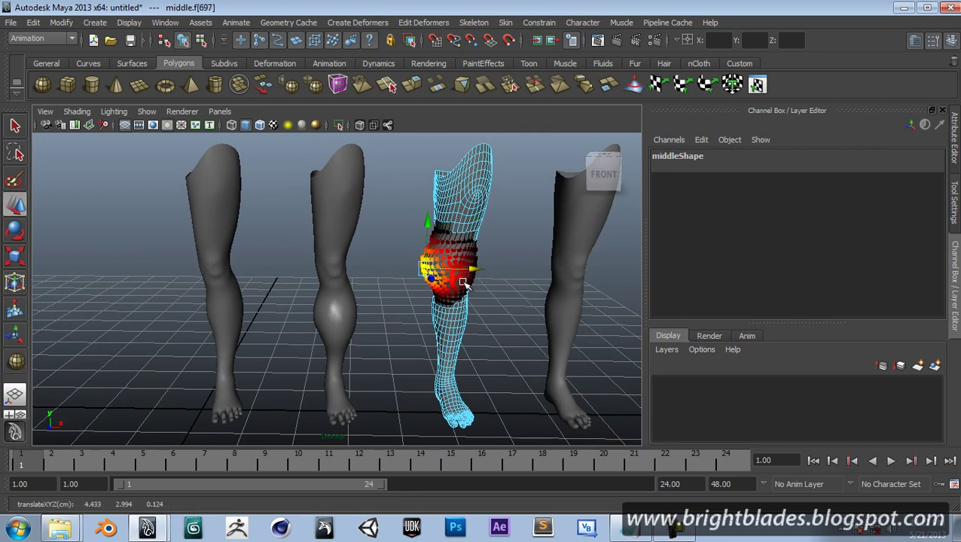
click(434, 299)
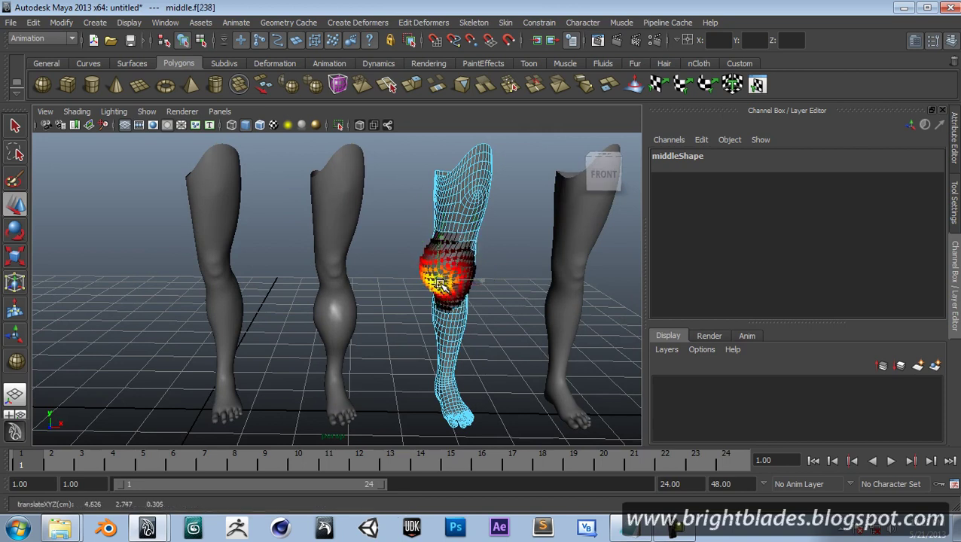
right_click(454, 263)
click(510, 295)
mouse_move(509, 294)
alt+mouse_down()
mouse_move(483, 315)
mouse_move(502, 274)
mouse_move(422, 329)
alt+mouse_up()
Step: Select the rightmost leg, mainLeg3, and rename it to top1
alt+middle_drag(530, 305, 360, 317)
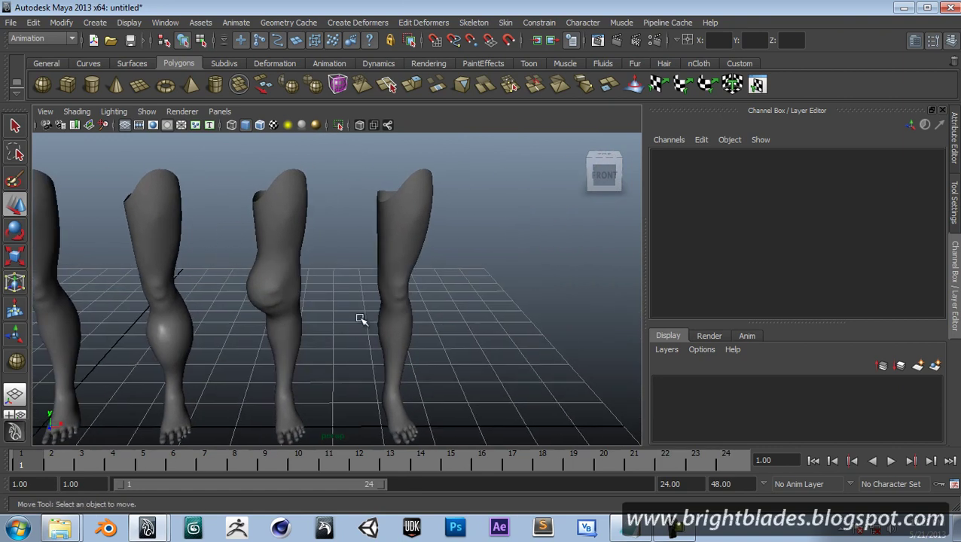
click(394, 263)
double_click(692, 156)
text(top1)
key(Return)
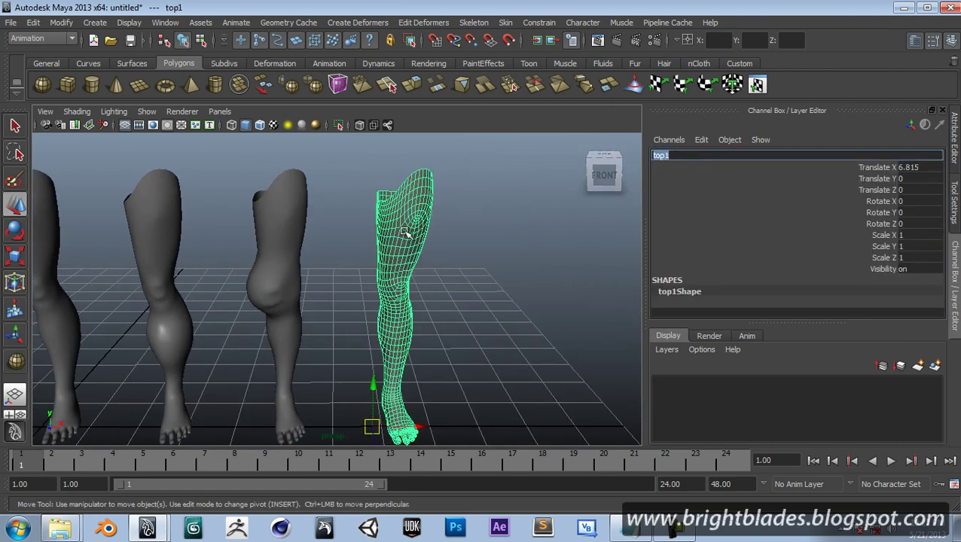
Step: Soft-select upper thigh faces on top1 and move them outward, then return to Object Mode
right_drag(407, 231, 431, 211)
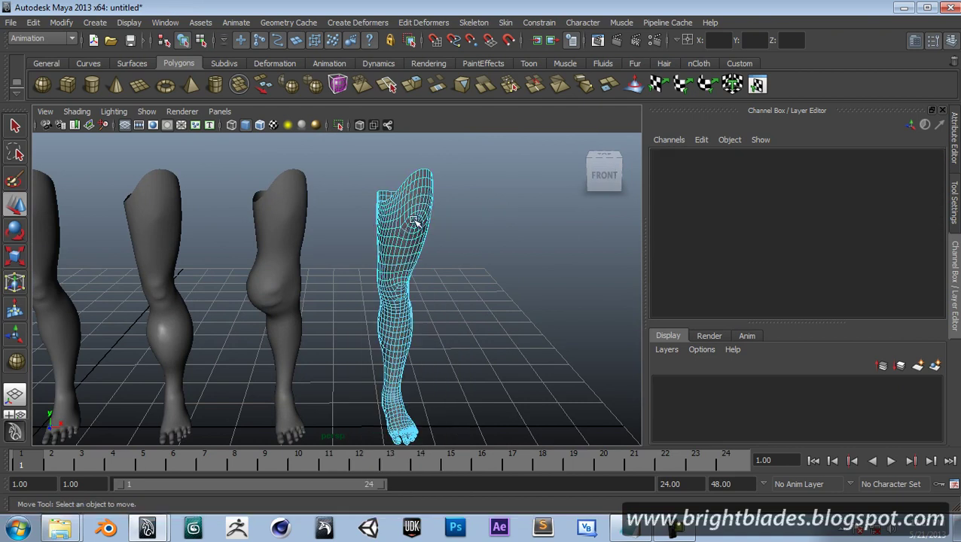
click(415, 219)
alt+drag(422, 226, 488, 249)
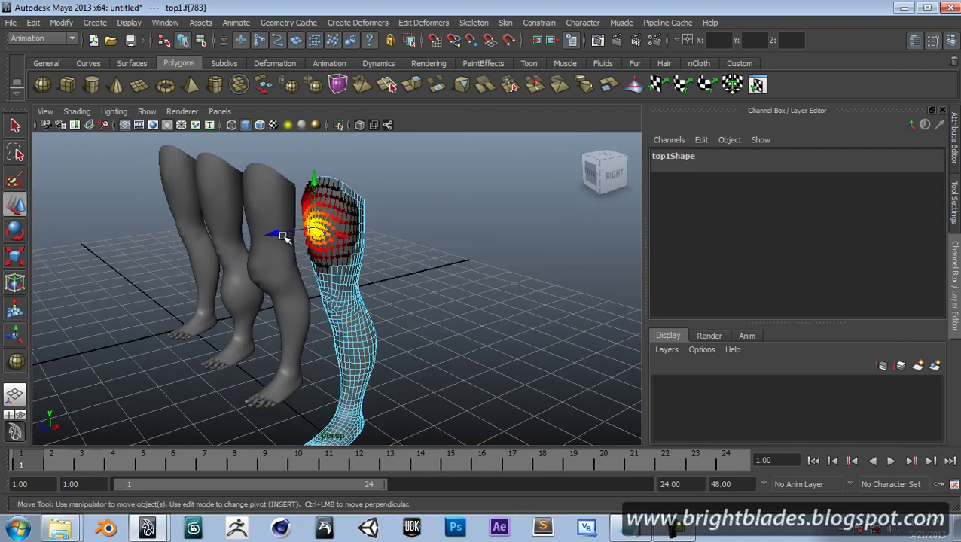
click(275, 233)
click(348, 235)
mouse_move(348, 235)
mouse_down()
mouse_move(395, 240)
mouse_move(413, 255)
mouse_move(439, 229)
mouse_move(279, 258)
mouse_up()
click(411, 230)
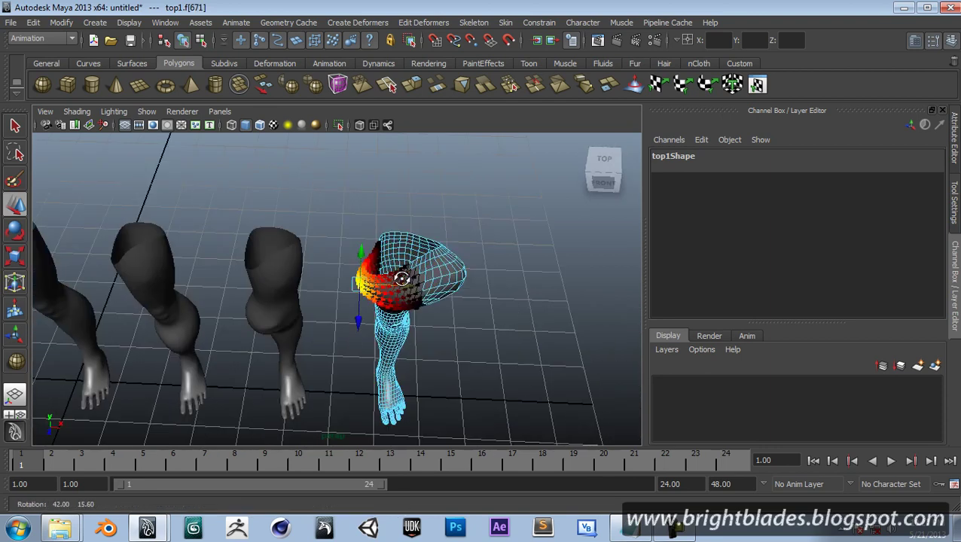
click(275, 279)
alt+drag(263, 298, 422, 266)
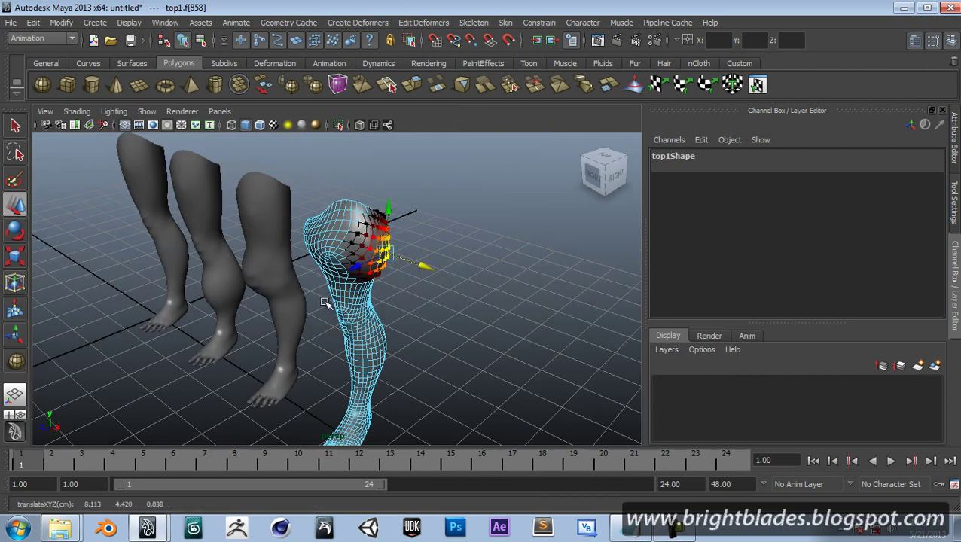
right_drag(354, 299, 431, 307)
mouse_move(431, 306)
alt+mouse_down()
mouse_move(392, 307)
mouse_move(488, 292)
alt+mouse_up()
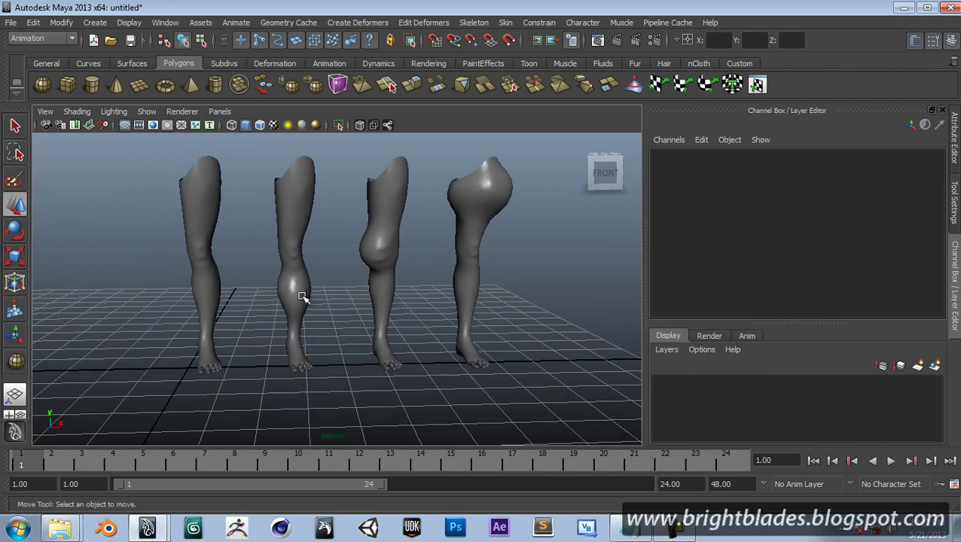
Step: Try selecting the sculpted legs top1, middle and bottom one by one
click(301, 300)
click(375, 254)
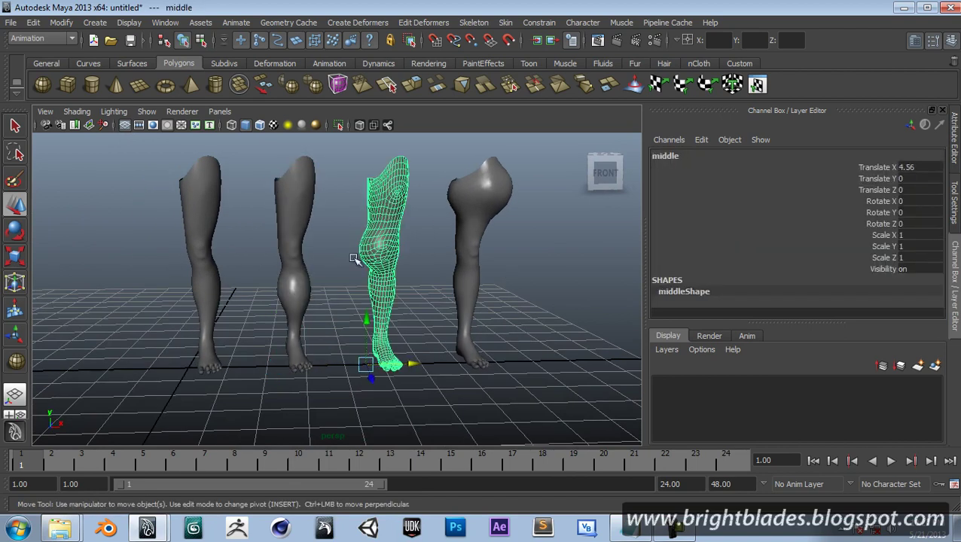
click(471, 226)
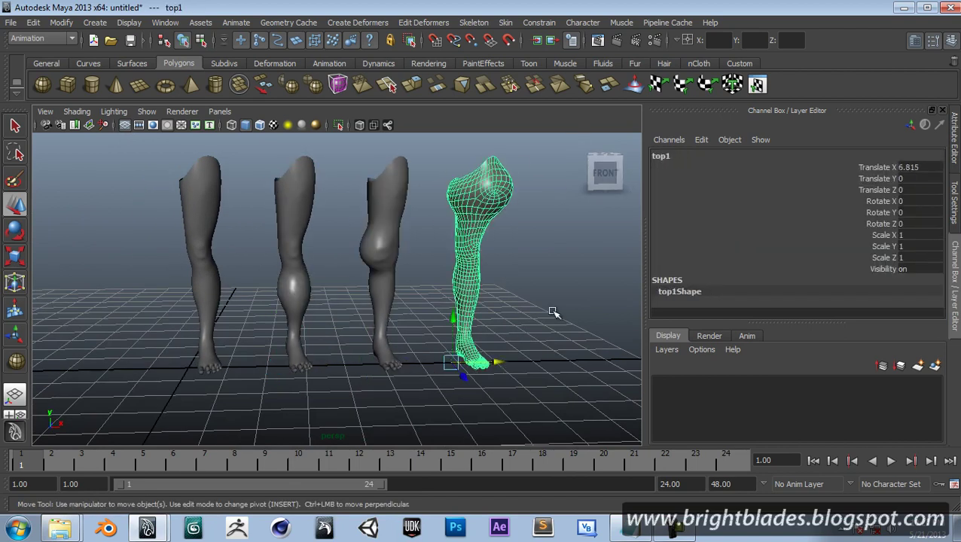
click(554, 313)
alt+right_drag(364, 344, 392, 351)
alt+drag(393, 352, 424, 335)
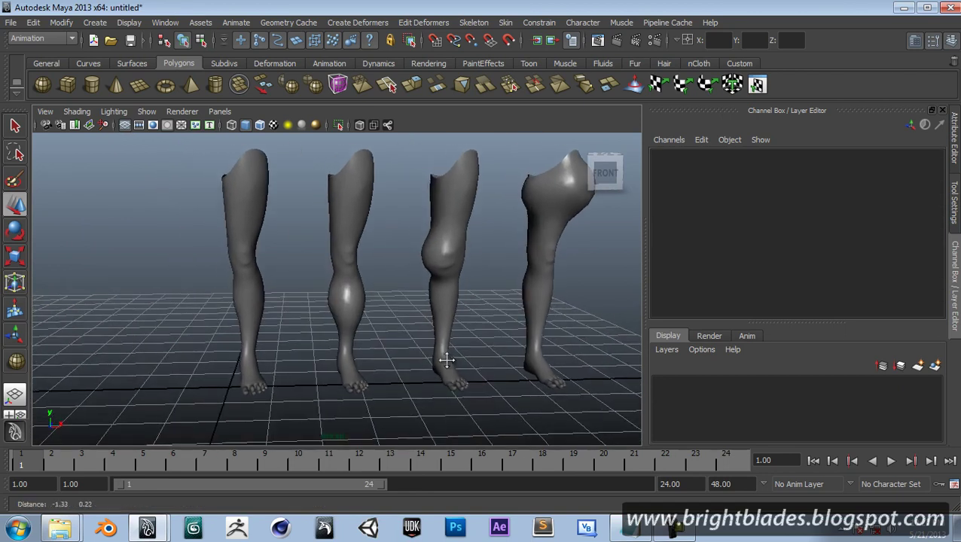
click(540, 283)
shift+click(442, 300)
shift+click(336, 318)
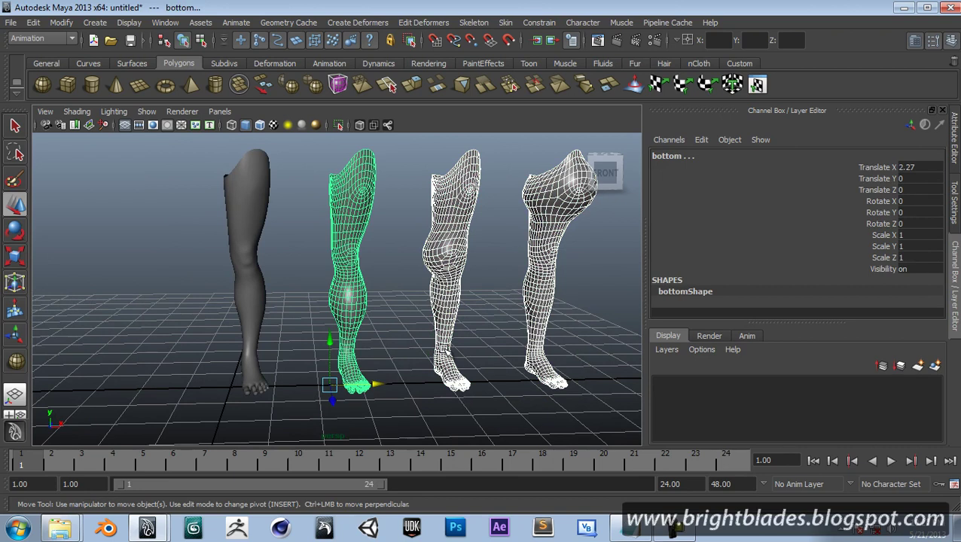
Step: Marquee-select bottom, middle and top1, then add mainLeg as the last selection
click(605, 413)
mouse_move(605, 367)
alt+mouse_down()
mouse_move(599, 352)
mouse_move(581, 351)
alt+mouse_up()
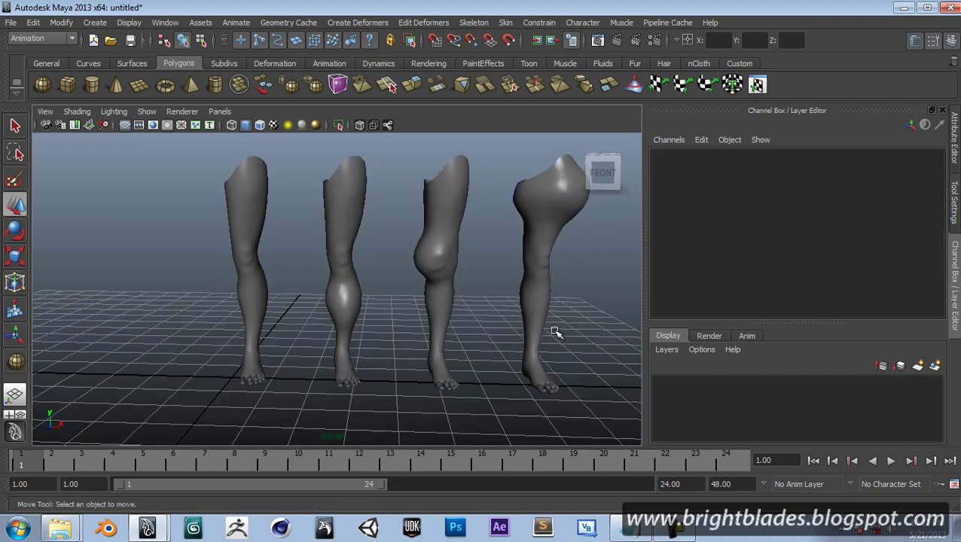
click(546, 246)
shift+click(429, 261)
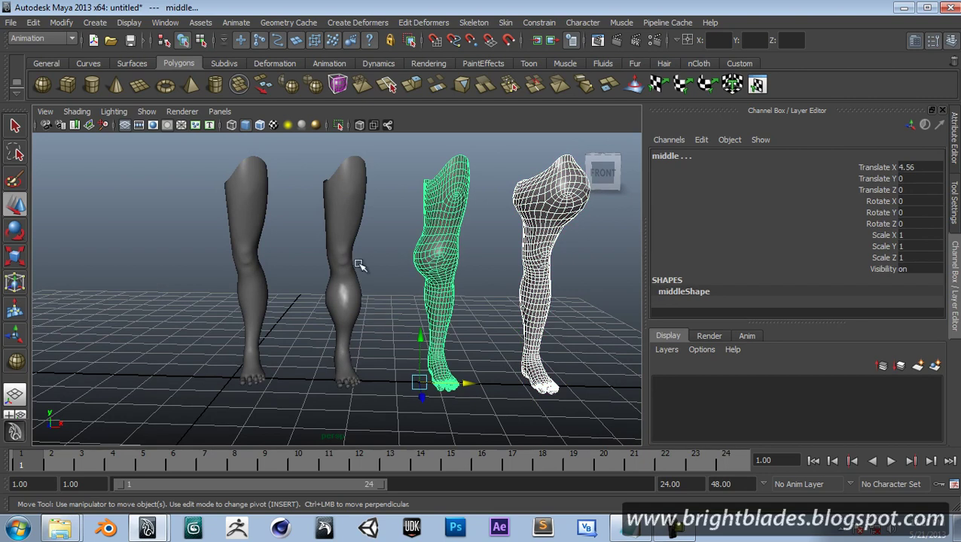
shift+click(345, 258)
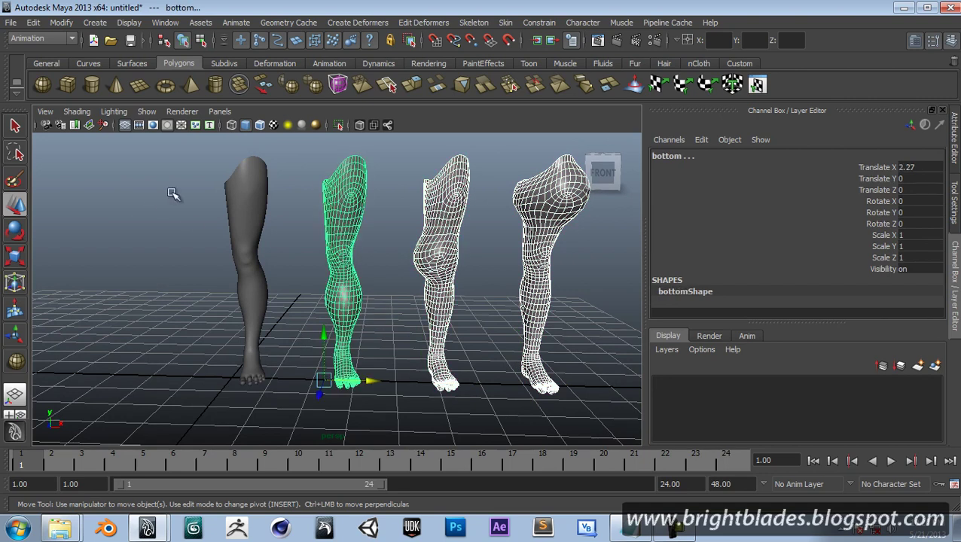
click(243, 197)
mouse_move(597, 283)
mouse_down()
mouse_move(364, 284)
mouse_move(350, 267)
mouse_up()
shift+click(243, 228)
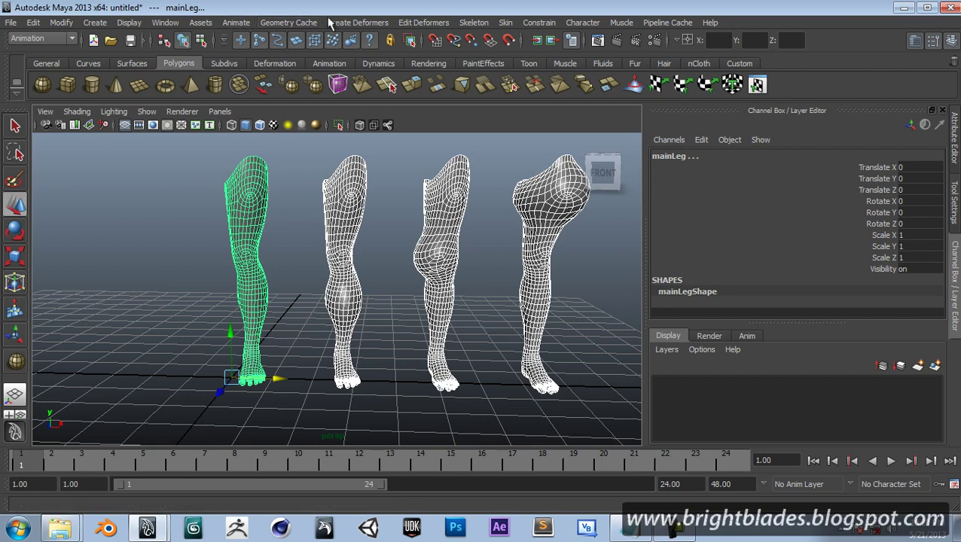
Step: Create blendShape1 on mainLeg via Create Deformers > Blend Shape options with default settings
click(360, 22)
click(350, 23)
click(64, 39)
click(45, 45)
click(412, 23)
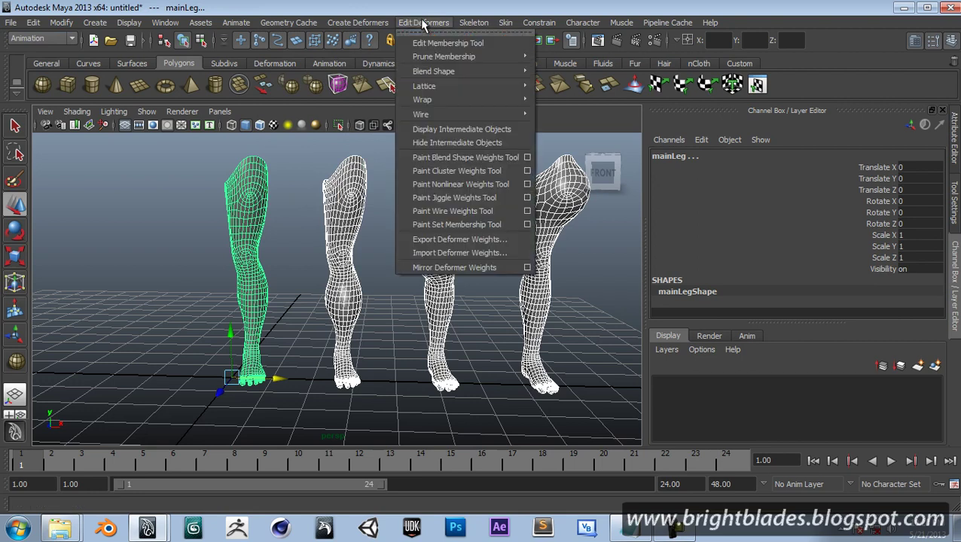
mouse_move(358, 23)
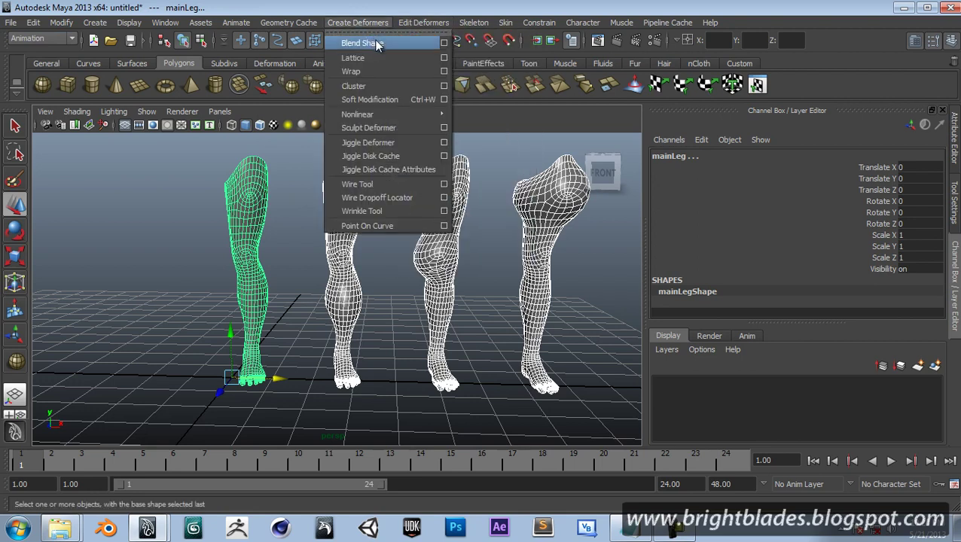
click(444, 43)
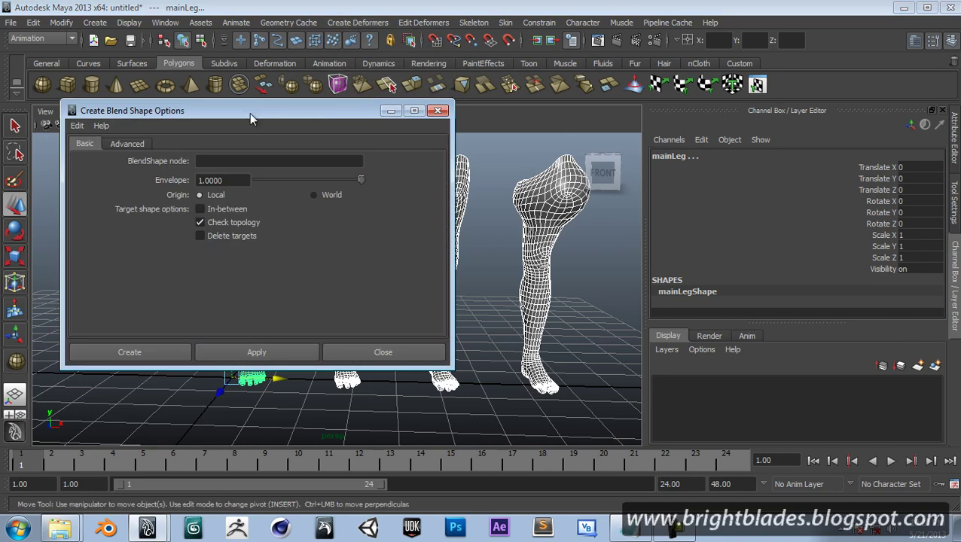
drag(251, 116, 696, 119)
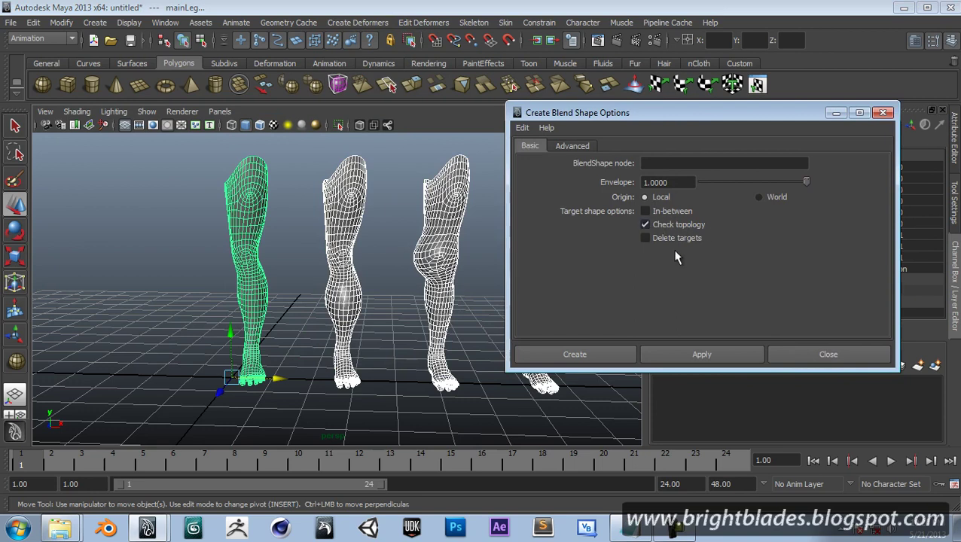
click(565, 145)
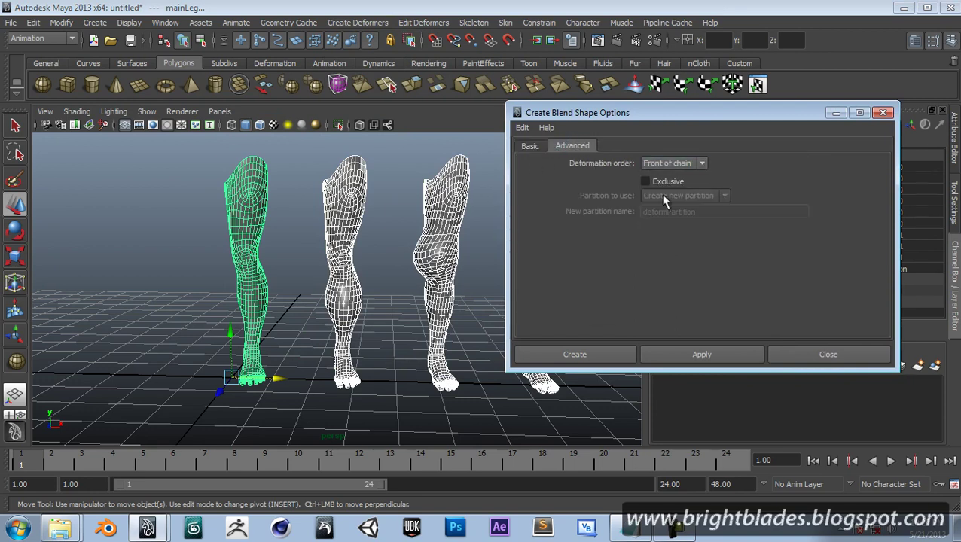
click(584, 357)
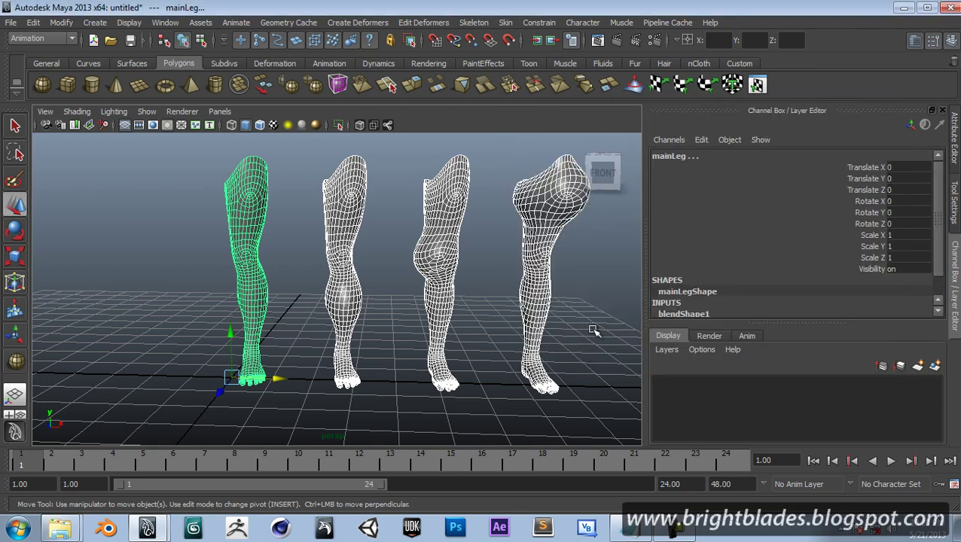
Step: Deselect all, switch to smooth shading, scrub frames 1–23, and select mainLeg
click(596, 359)
key(5)
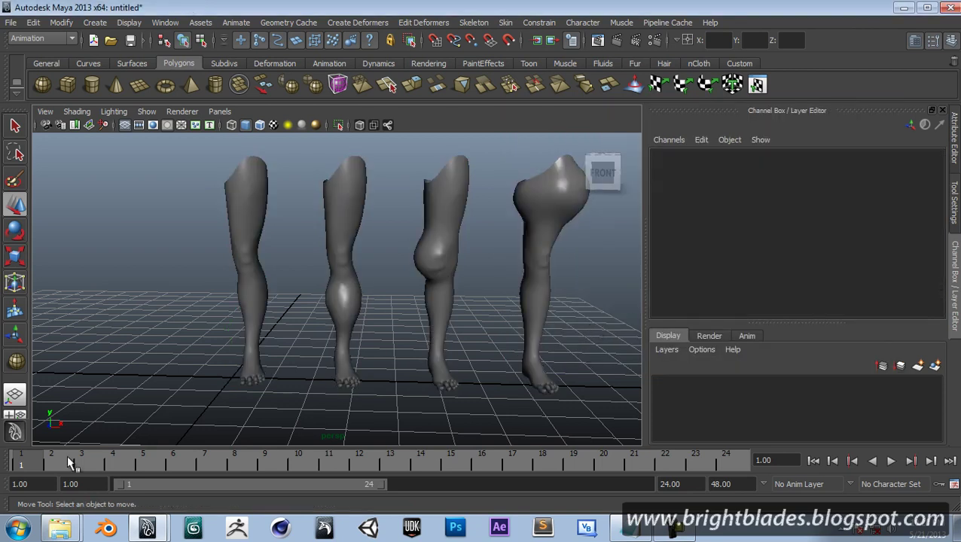
mouse_move(42, 463)
mouse_down()
mouse_move(729, 461)
mouse_move(22, 461)
mouse_up()
click(259, 233)
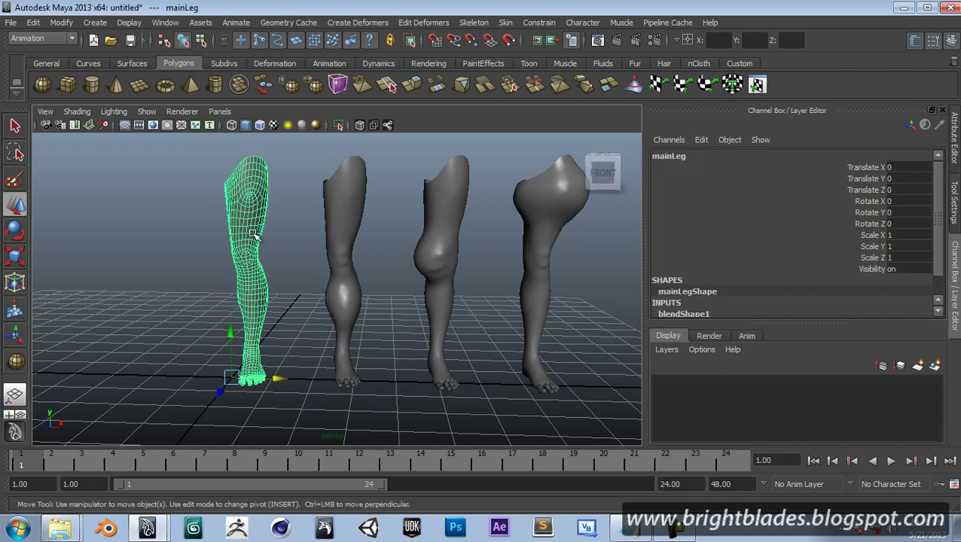
Step: Check mainLeg in the Outliner, reselect it, and bring up the Animation Editors list
click(138, 24)
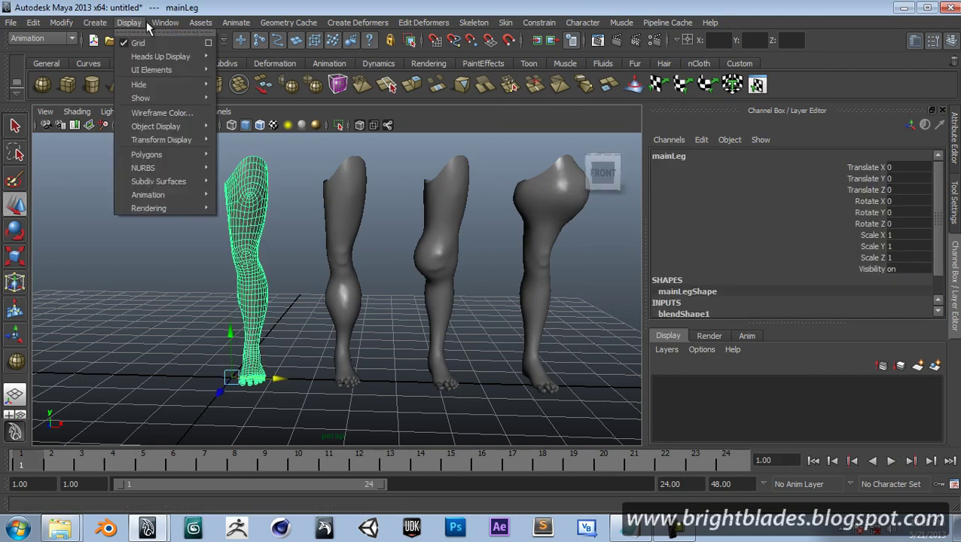
click(184, 126)
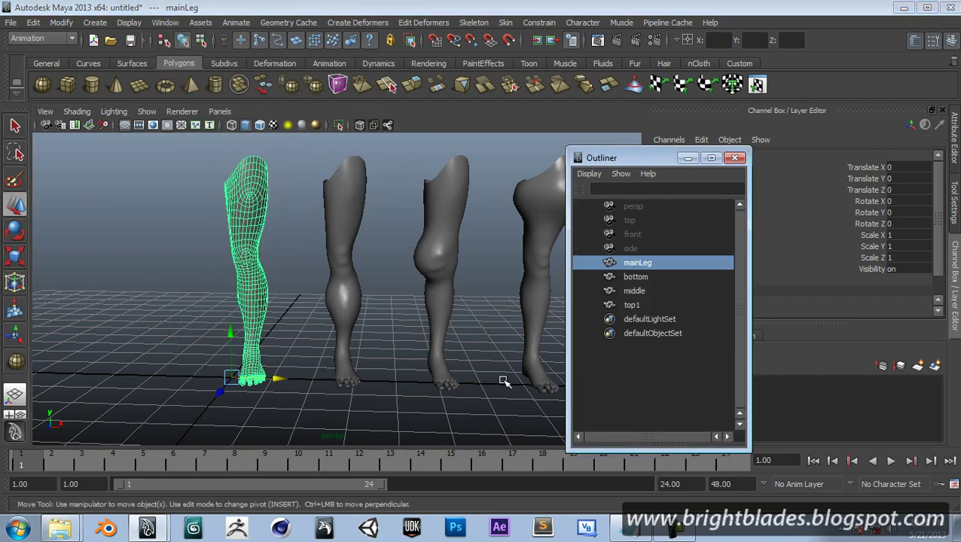
click(657, 197)
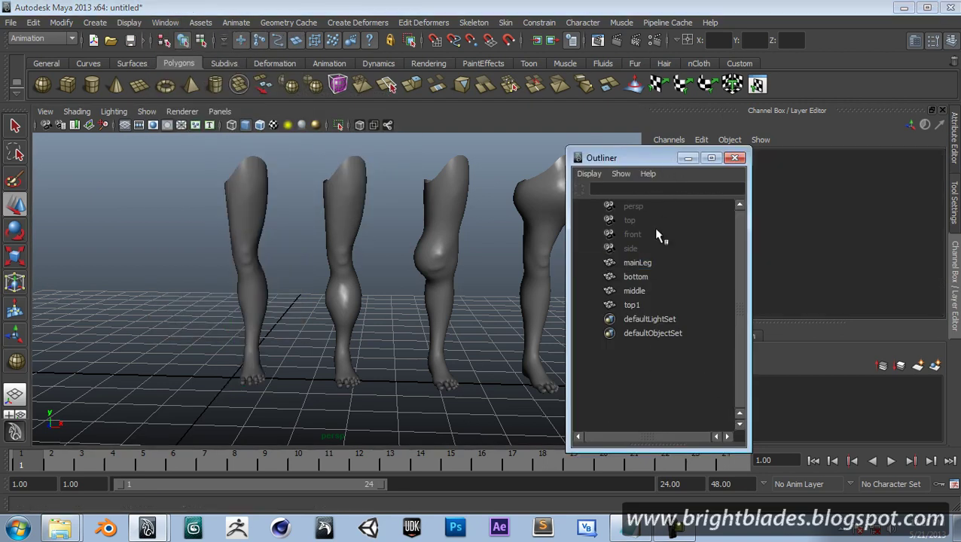
click(736, 159)
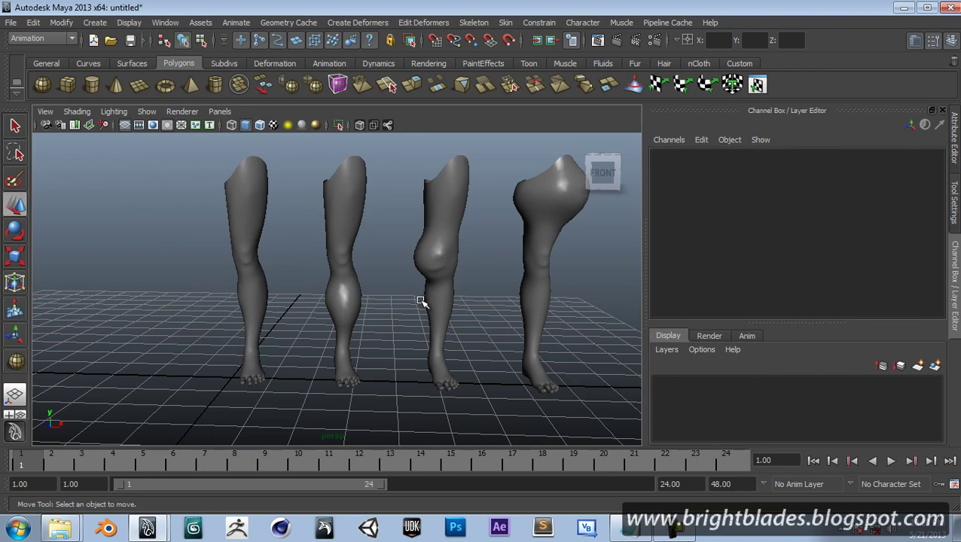
click(261, 225)
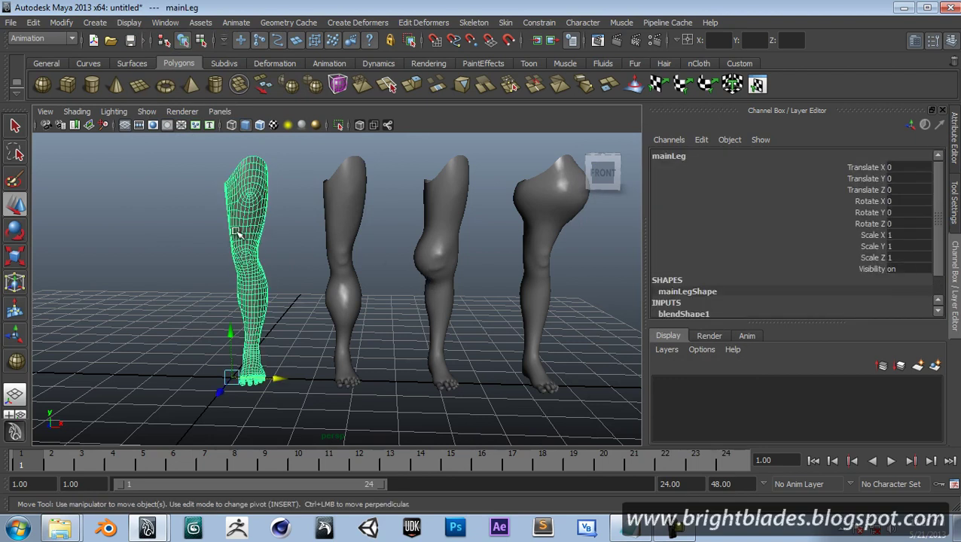
click(160, 23)
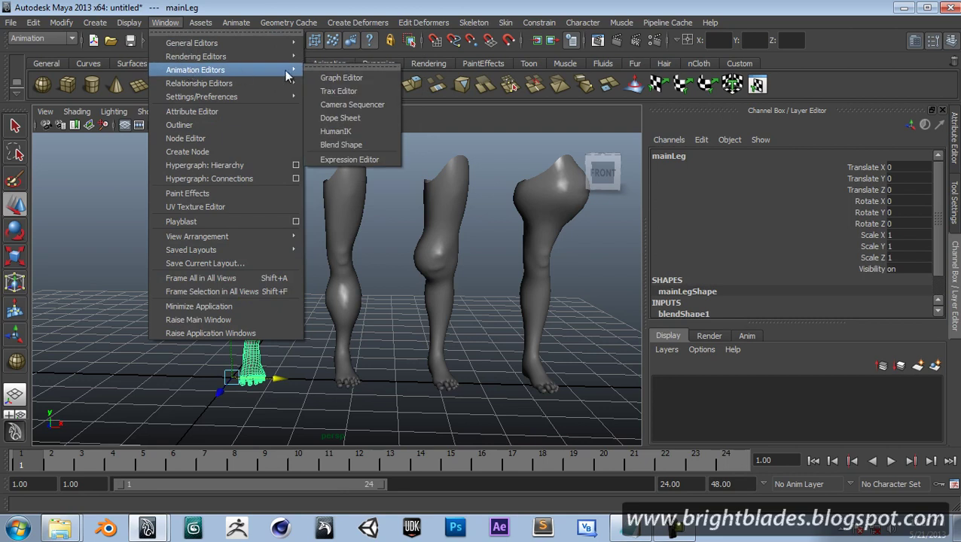
Step: Open the Blend Shape editor and check targets bottom, middle and top1 at weight 0.000
click(340, 145)
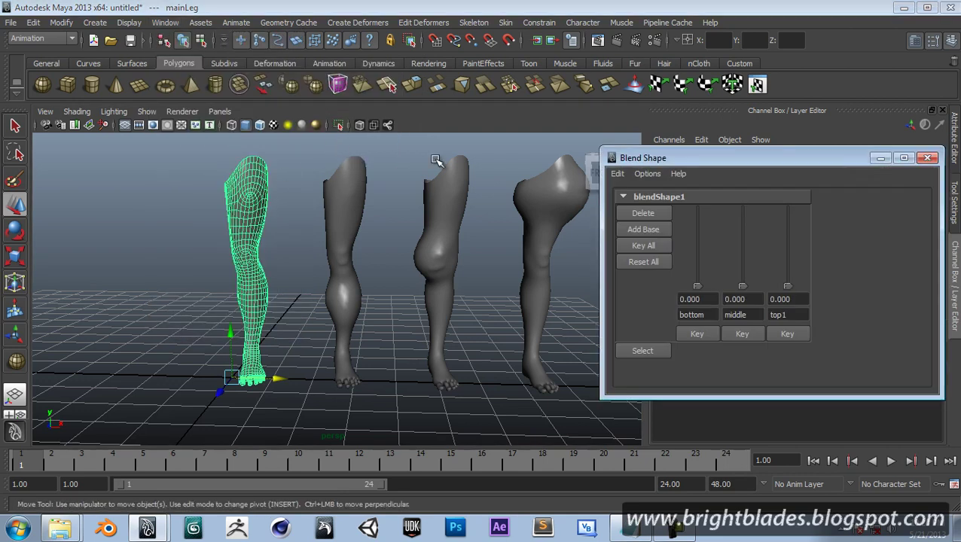
double_click(704, 315)
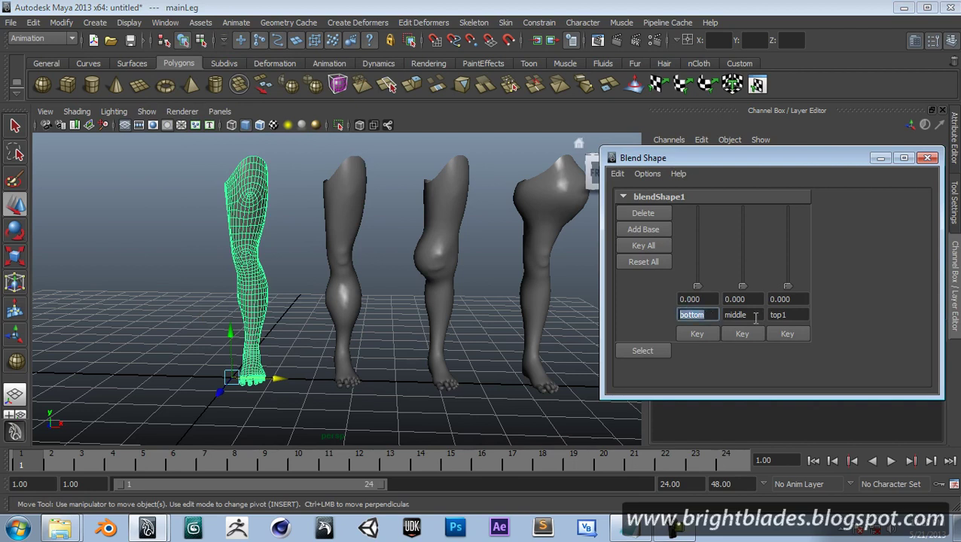
double_click(734, 315)
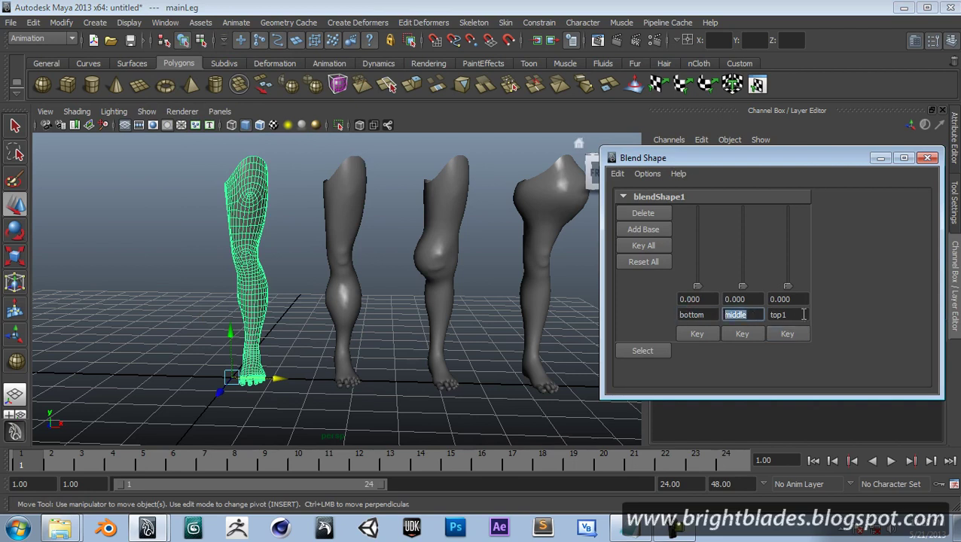
click(776, 314)
double_click(776, 315)
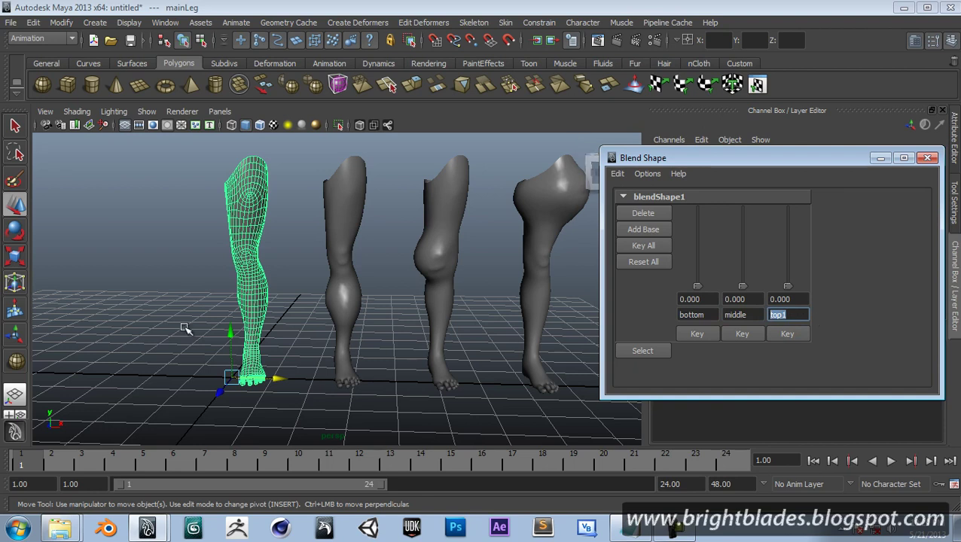
Step: Move mainLeg far left along X, well away from the three target legs
click(286, 335)
scroll(350, 342, up, 5)
mouse_move(350, 342)
alt+right_down()
mouse_move(607, 408)
mouse_move(345, 315)
mouse_move(279, 346)
alt+right_up()
alt+middle_drag(280, 345, 438, 343)
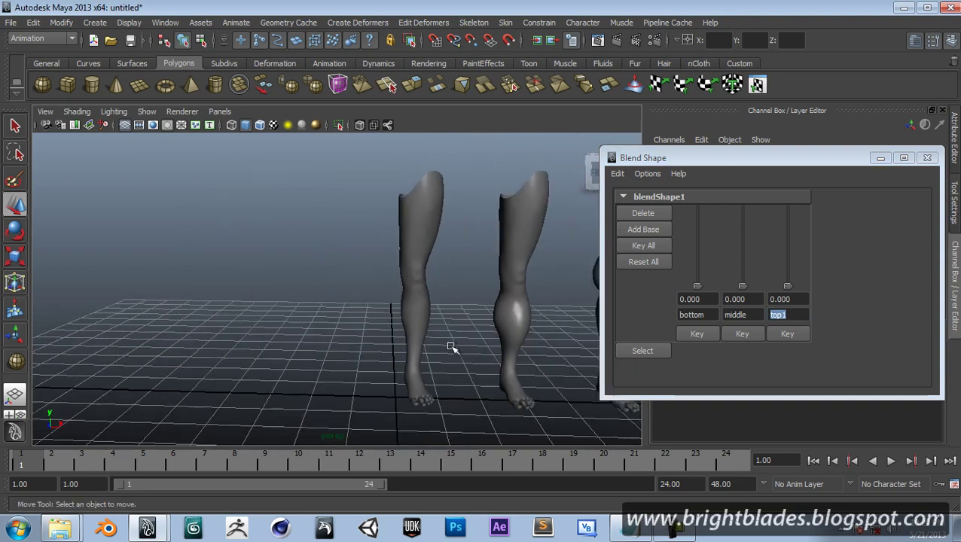
click(419, 330)
mouse_move(441, 404)
mouse_down()
mouse_move(45, 386)
mouse_move(27, 324)
mouse_up()
alt+middle_drag(27, 324, 392, 324)
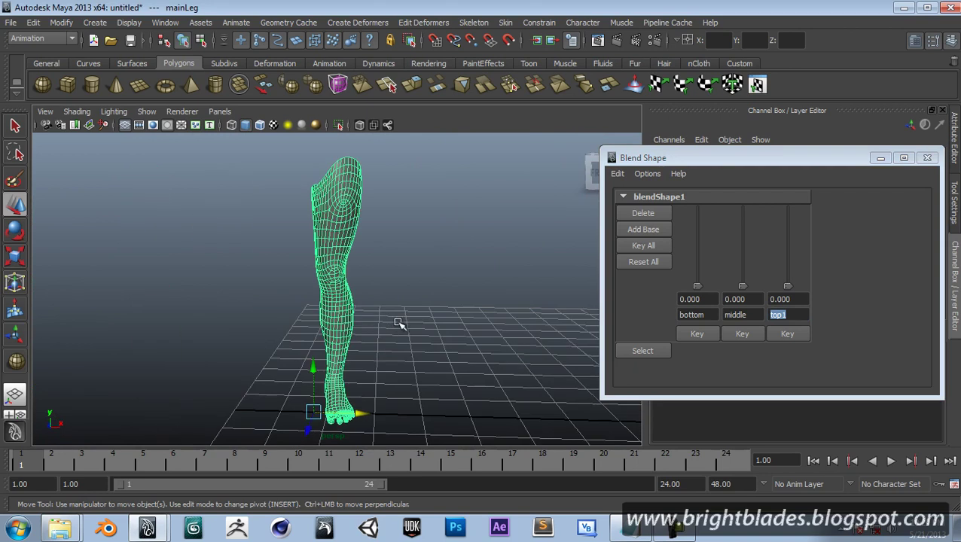
Step: Deselect mainLeg and frame it from the front in its new spot
click(420, 317)
mouse_move(420, 318)
alt+right_down()
mouse_move(427, 306)
mouse_move(467, 341)
alt+right_up()
alt+drag(467, 341, 448, 326)
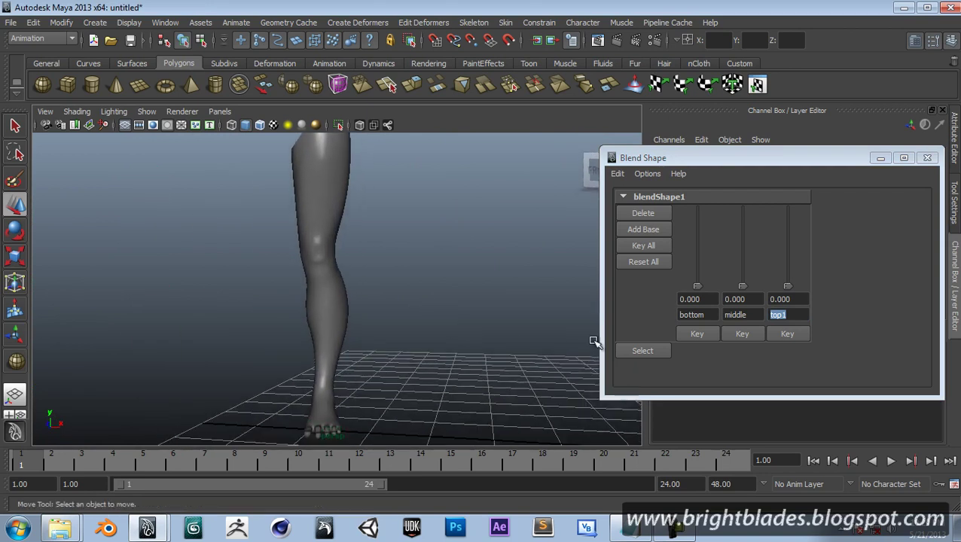
click(699, 288)
Step: Test the blend targets: raise bottom, middle to 0.330, top1 to 0.679, and inspect
mouse_move(701, 275)
mouse_down()
mouse_move(696, 197)
mouse_move(686, 275)
mouse_move(693, 219)
mouse_move(697, 248)
mouse_up()
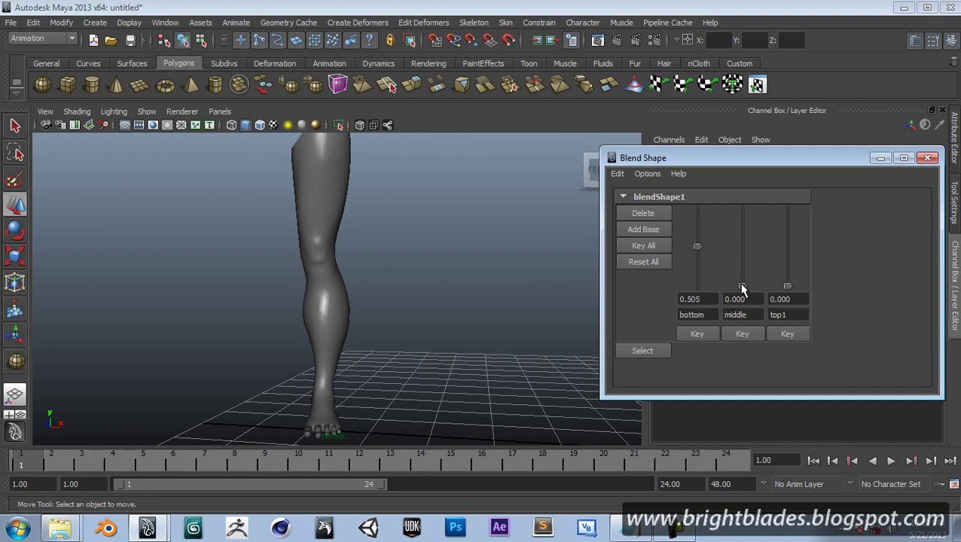
drag(742, 289, 743, 261)
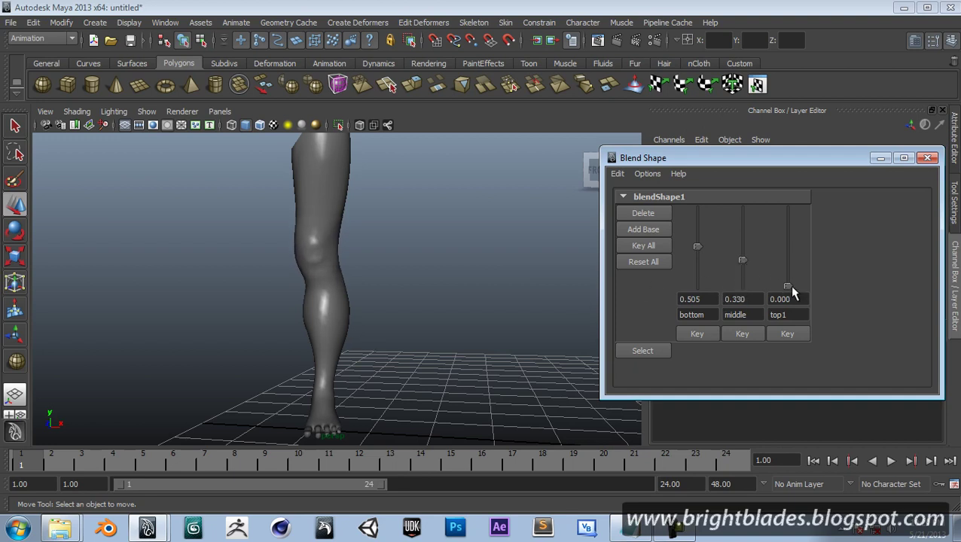
drag(788, 290, 788, 233)
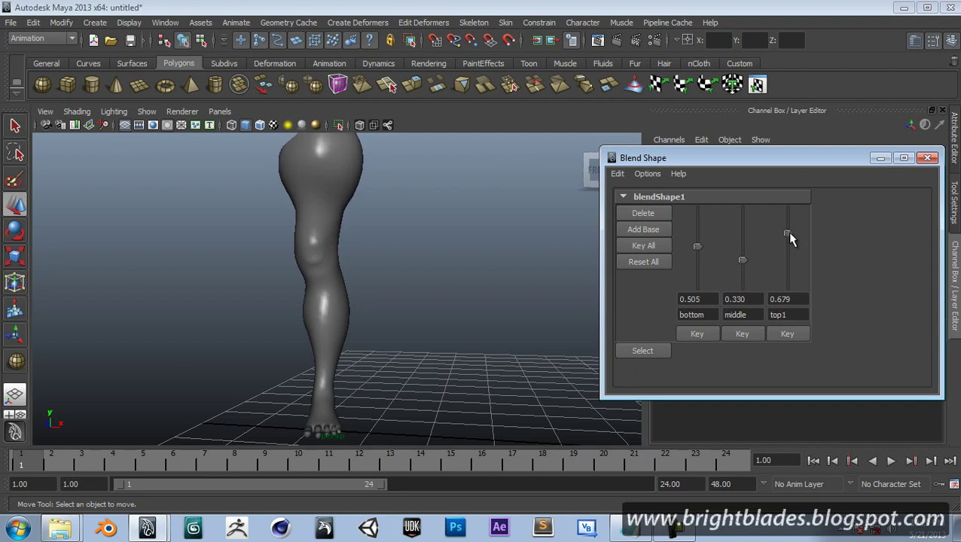
mouse_move(395, 331)
alt+mouse_down()
mouse_move(518, 349)
mouse_move(643, 334)
mouse_move(794, 334)
mouse_move(395, 337)
mouse_move(455, 342)
alt+mouse_up()
alt+right_drag(455, 343, 459, 343)
mouse_move(459, 344)
alt+mouse_down()
mouse_move(470, 344)
mouse_move(457, 339)
alt+mouse_up()
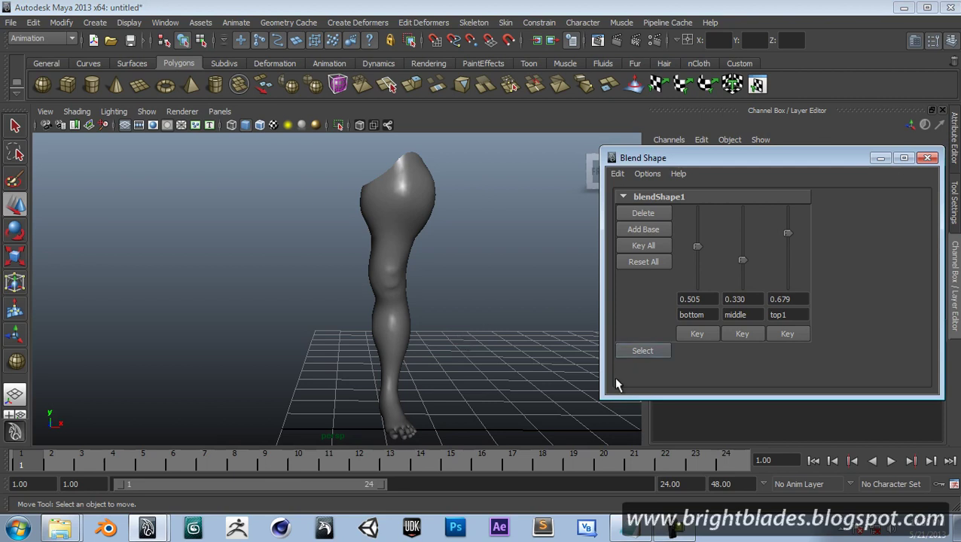
Step: Lower bottom to 0.440 and return top1 to 0 keyed on frame 1
mouse_move(697, 247)
mouse_down()
mouse_move(706, 279)
mouse_move(707, 220)
mouse_move(718, 323)
mouse_move(734, 197)
mouse_move(736, 310)
mouse_move(727, 119)
mouse_move(714, 305)
mouse_move(697, 241)
mouse_move(708, 284)
mouse_move(702, 257)
mouse_up()
click(622, 236)
mouse_move(788, 233)
mouse_down()
mouse_move(781, 300)
mouse_move(781, 204)
mouse_move(772, 300)
mouse_up()
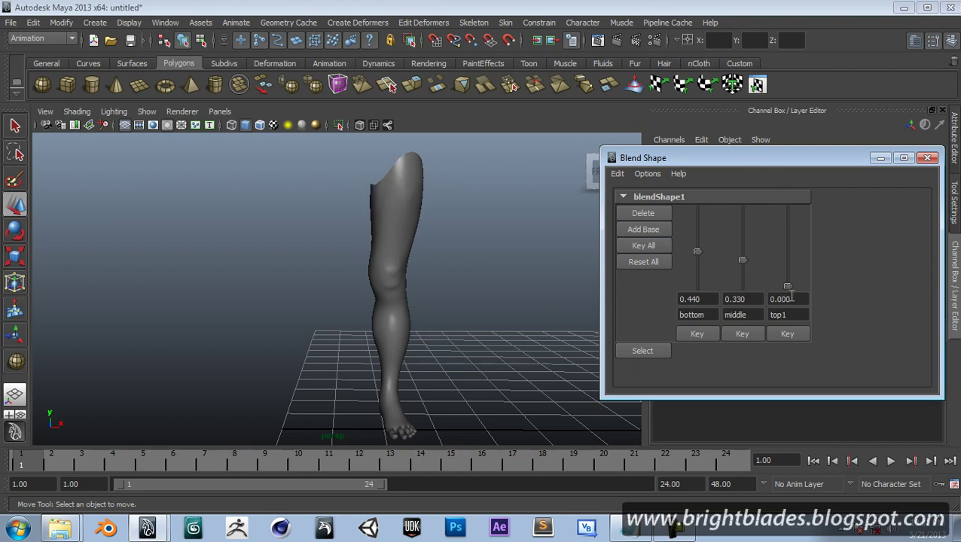
mouse_move(789, 287)
mouse_down()
mouse_move(789, 216)
mouse_move(792, 295)
mouse_up()
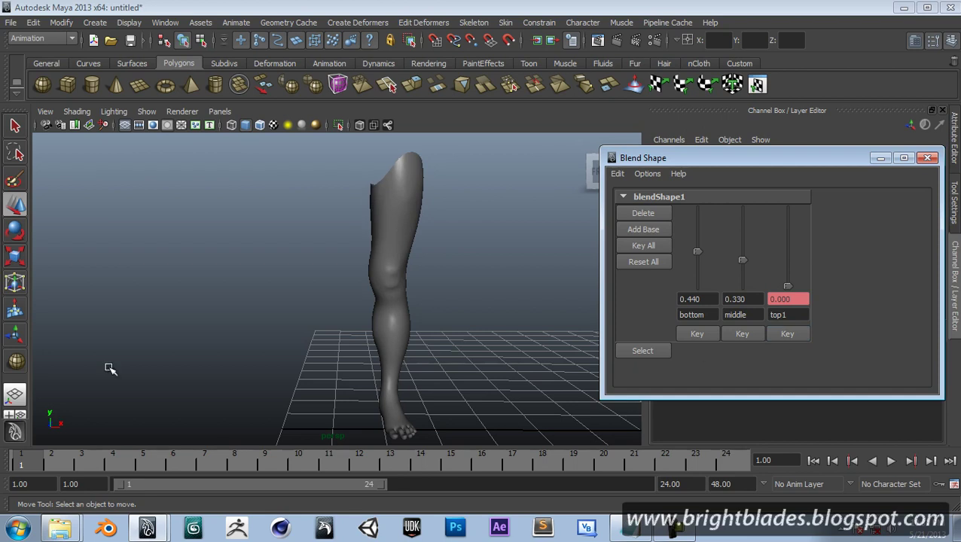
Step: Play back the timeline and stop it at frame 12
key(alt+v)
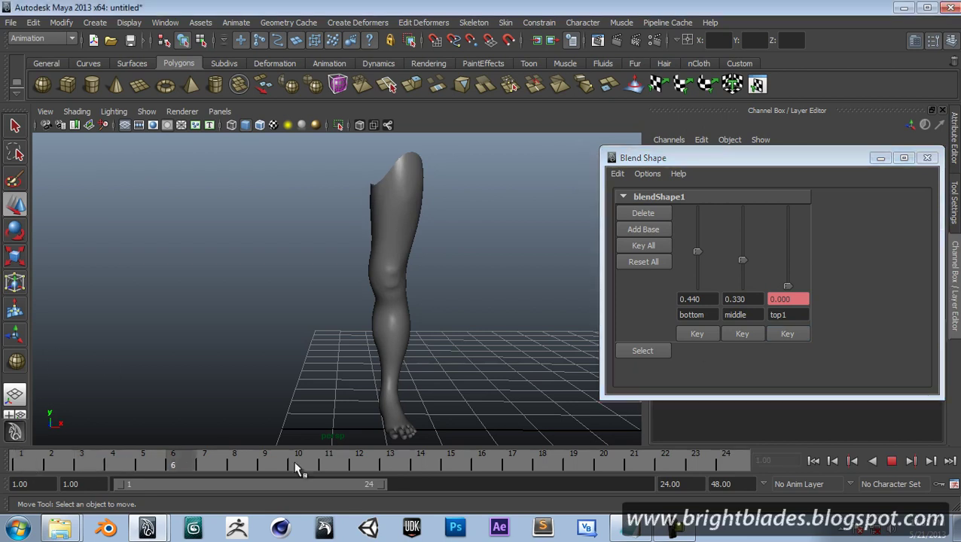
key(alt+v)
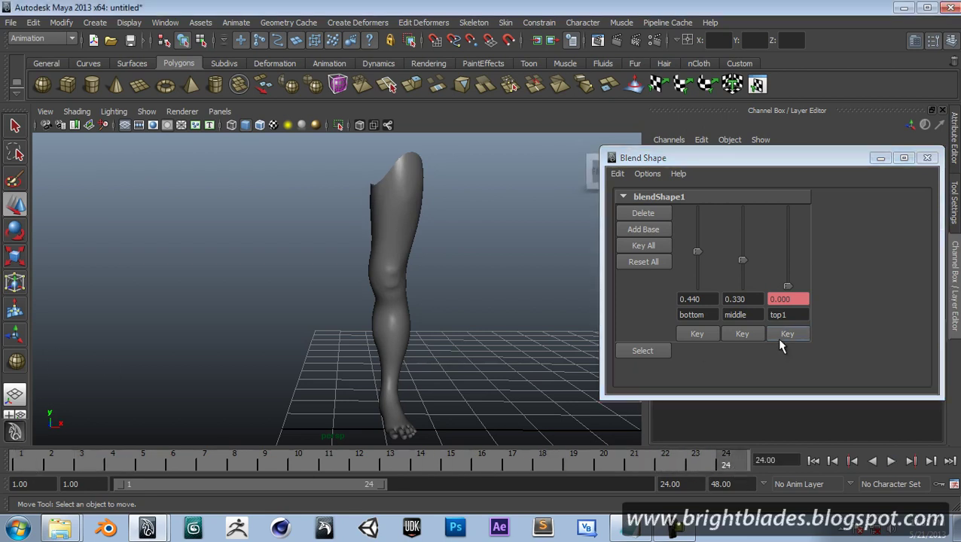
click(784, 336)
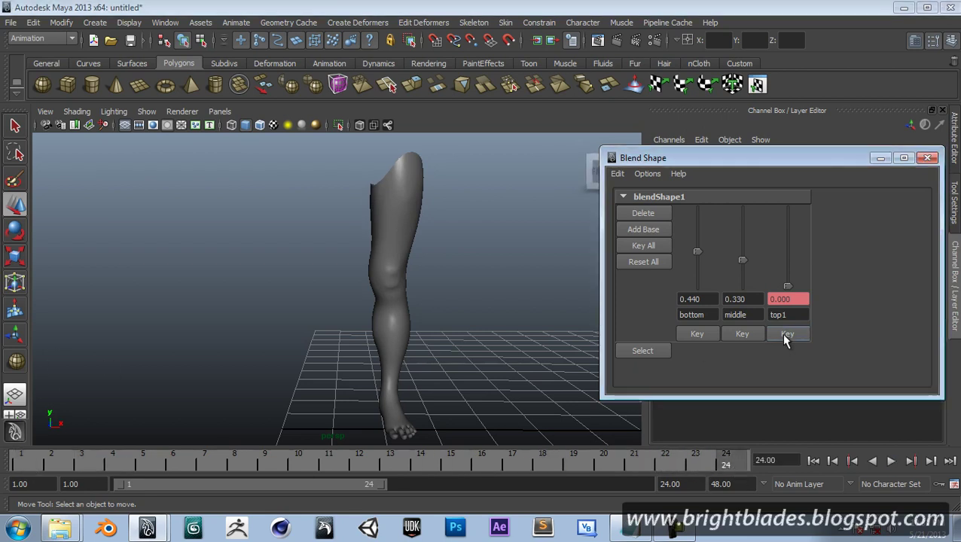
click(725, 467)
key(alt+v)
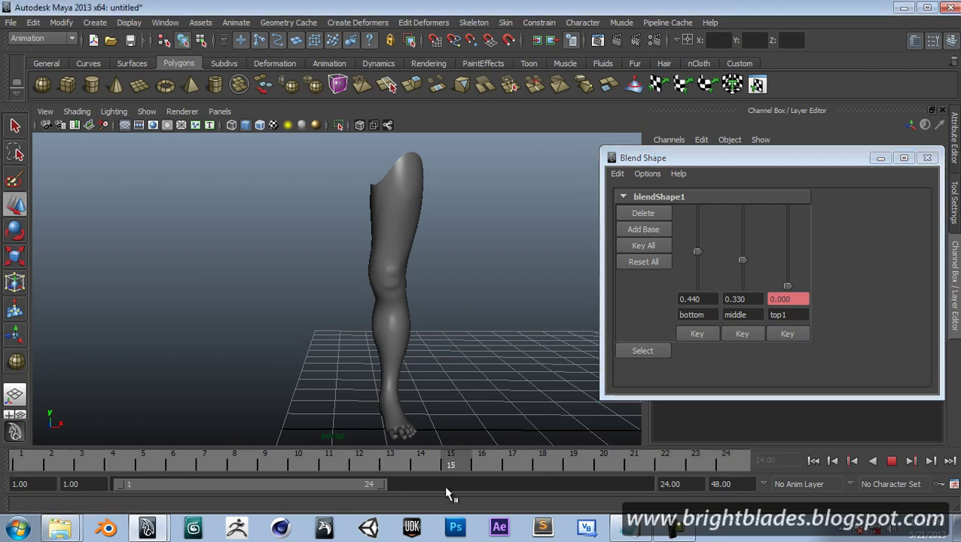
key(alt+v)
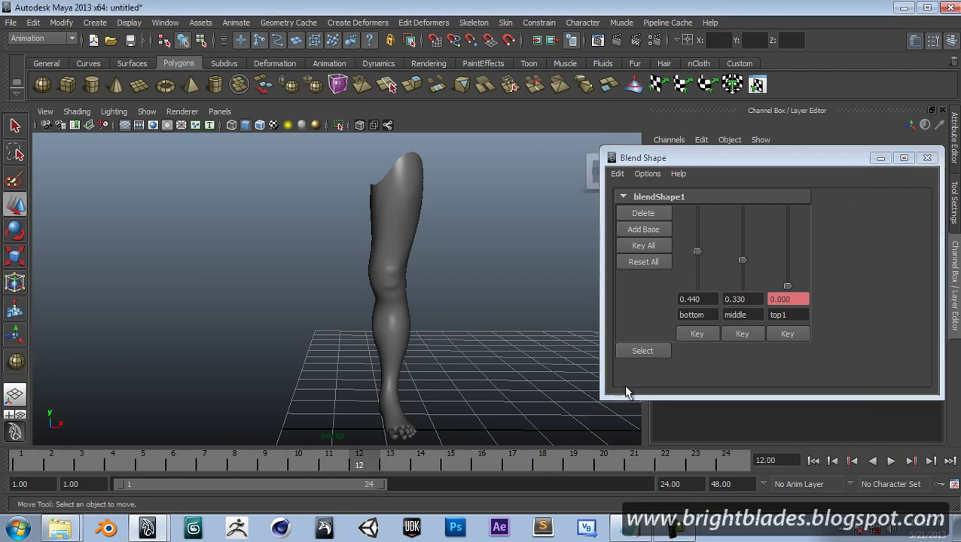
Step: Key top1 at 0.477 on frame 12, minimize the Blend Shape editor, and play
drag(788, 286, 787, 249)
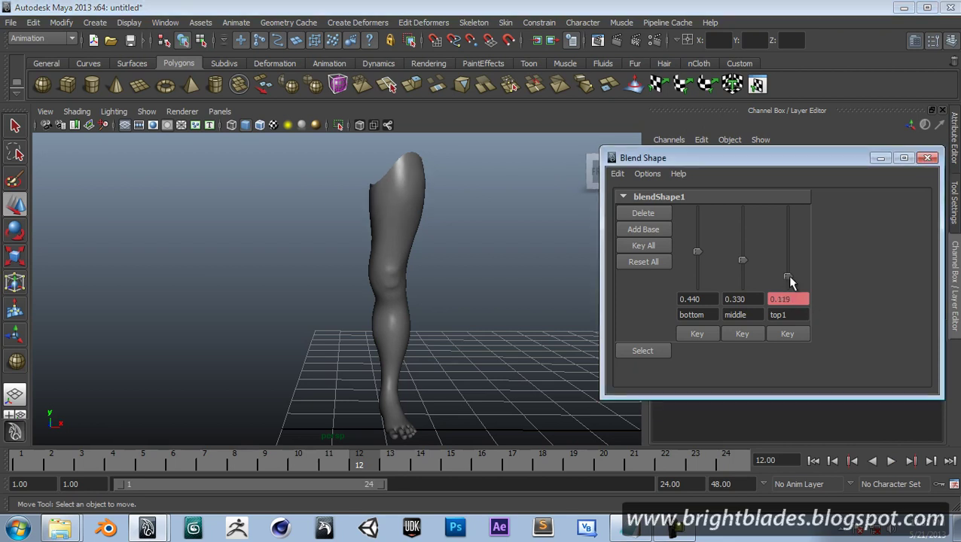
click(796, 334)
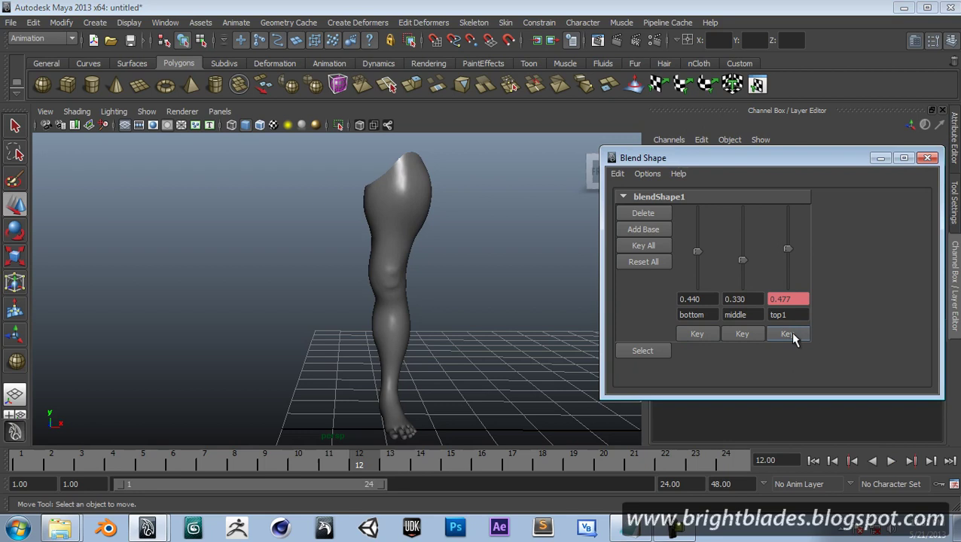
click(881, 159)
key(alt+v)
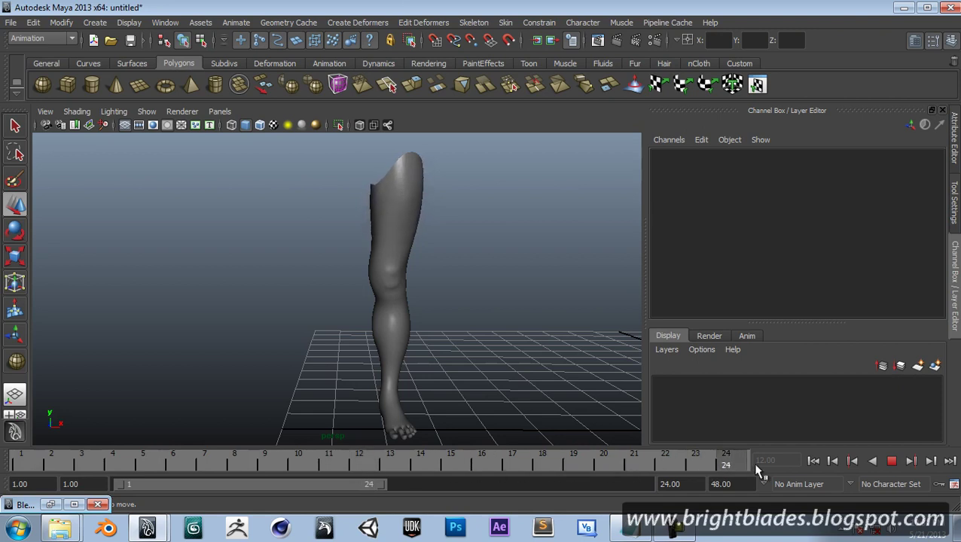
Step: Replay the animation from frame 1 while orbiting around the swelling leg
click(815, 462)
click(890, 462)
mouse_move(508, 272)
alt+mouse_down()
mouse_move(510, 281)
mouse_move(429, 296)
alt+mouse_up()
alt+right_drag(430, 296, 513, 375)
alt+middle_drag(513, 375, 479, 276)
mouse_move(479, 276)
alt+mouse_down()
mouse_move(489, 322)
mouse_move(375, 273)
alt+mouse_up()
mouse_move(375, 273)
alt+middle_down()
mouse_move(319, 251)
mouse_move(299, 268)
mouse_move(326, 313)
alt+middle_up()
mouse_move(326, 313)
alt+mouse_down()
mouse_move(399, 339)
mouse_move(451, 330)
alt+mouse_up()
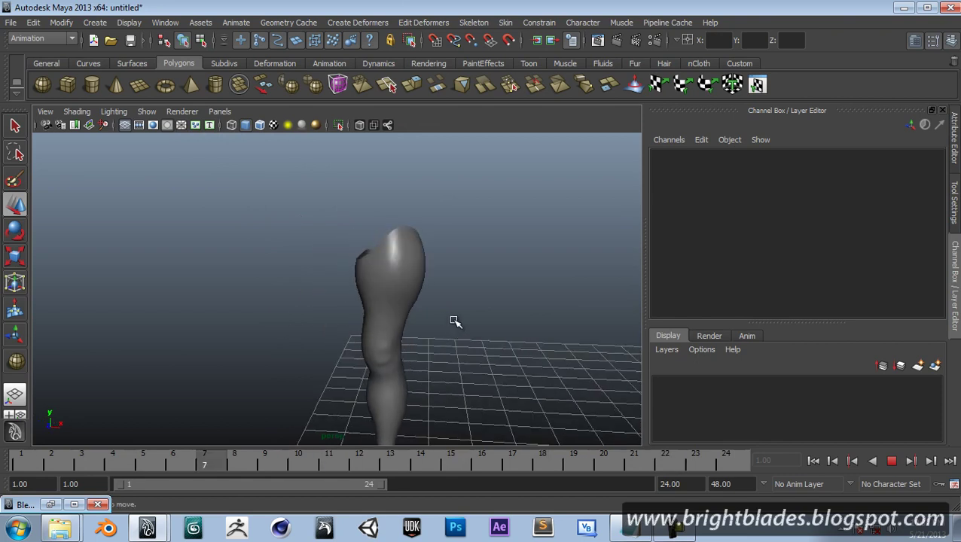
alt+right_drag(455, 322, 551, 407)
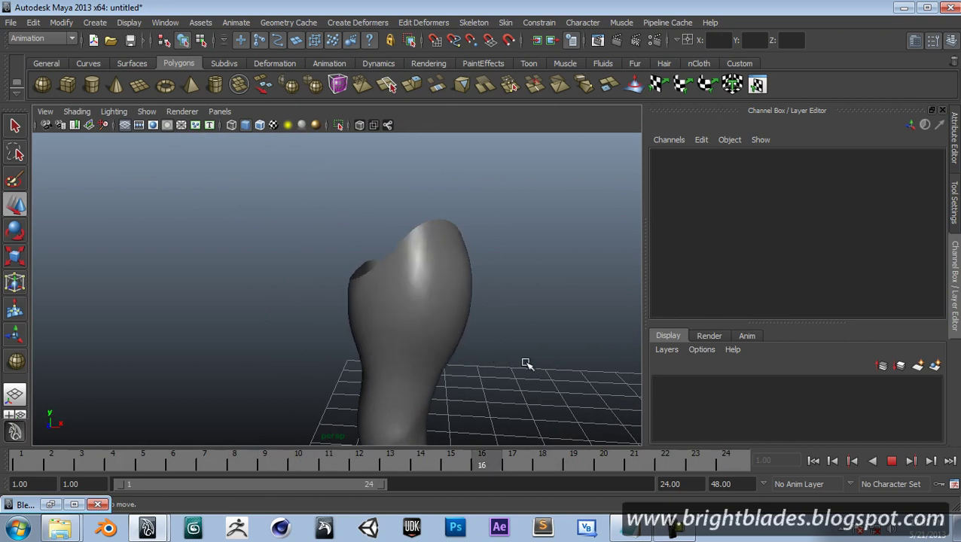
Step: Select and frame mainLeg, restart playback, then scrub the time slider to frame 7
click(415, 332)
mouse_move(459, 368)
alt+mouse_down()
mouse_move(547, 371)
mouse_move(450, 370)
alt+mouse_up()
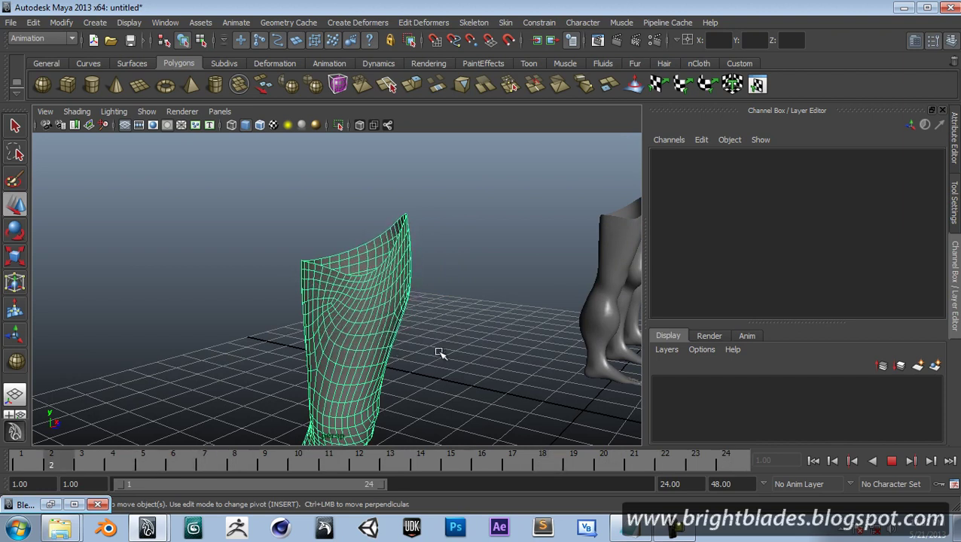
mouse_move(457, 318)
alt+mouse_down()
mouse_move(258, 352)
mouse_move(344, 367)
mouse_move(501, 347)
mouse_move(524, 329)
mouse_move(408, 343)
mouse_move(455, 387)
mouse_move(464, 354)
alt+mouse_up()
key(5)
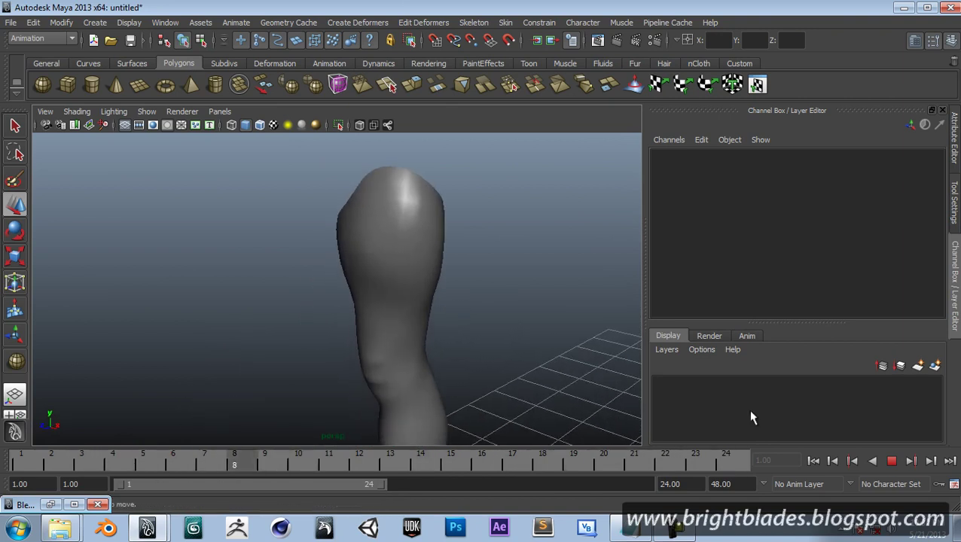
click(894, 463)
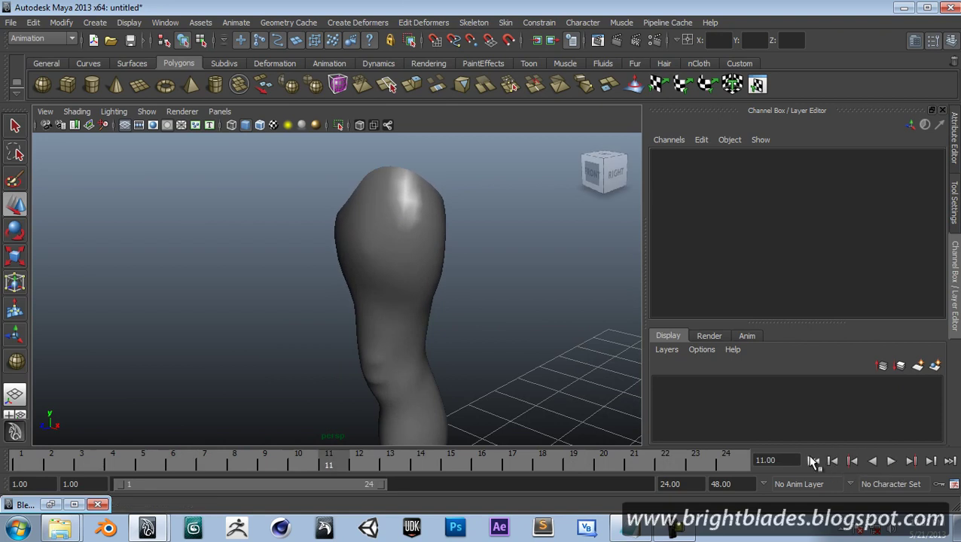
click(813, 462)
click(371, 258)
key(alt+v)
drag(678, 465, 232, 465)
alt+right_drag(392, 366, 147, 285)
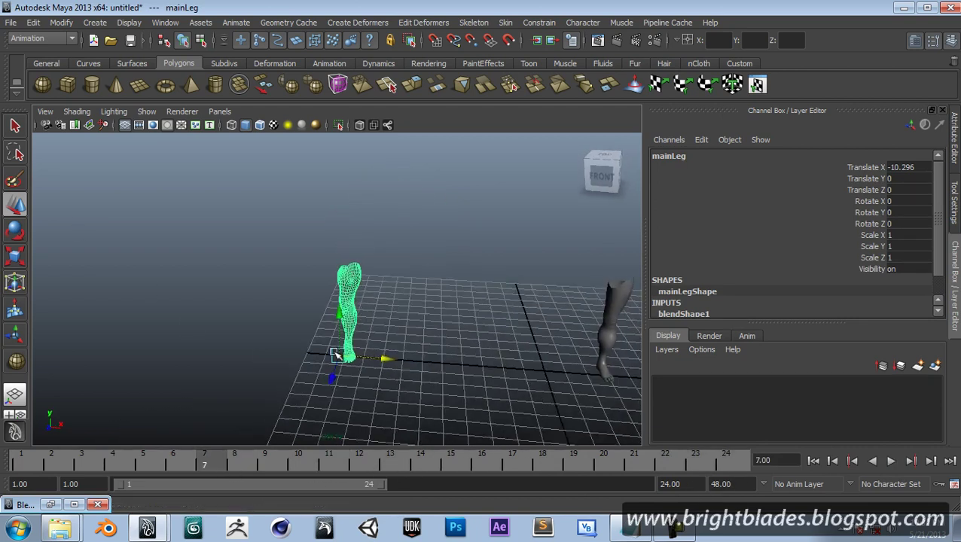
Step: Restore the Blend Shape editor and set bottom to 1.000 and middle to 0.771
alt+drag(329, 363, 347, 343)
alt+right_drag(347, 343, 172, 457)
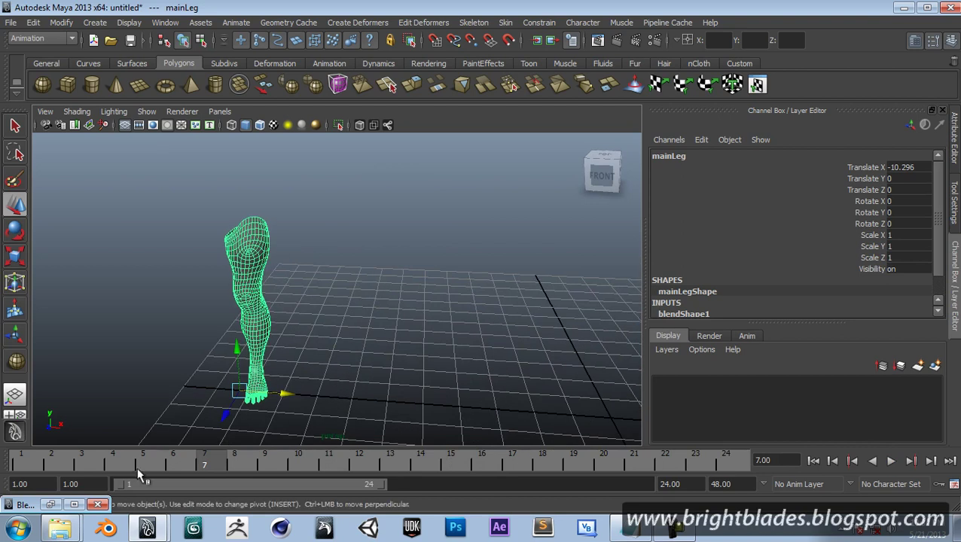
double_click(44, 509)
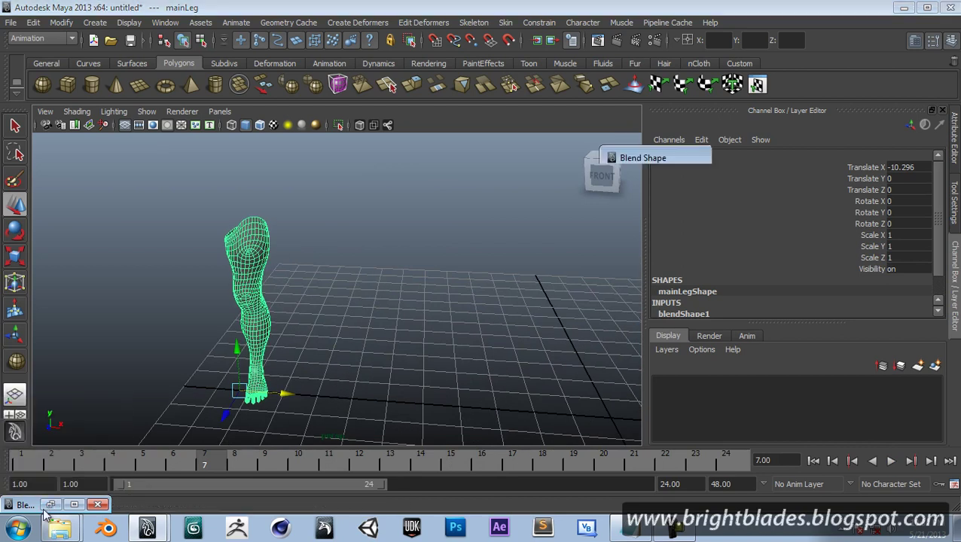
mouse_move(695, 247)
mouse_down()
mouse_move(701, 295)
mouse_move(722, 155)
mouse_move(721, 292)
mouse_move(713, 206)
mouse_up()
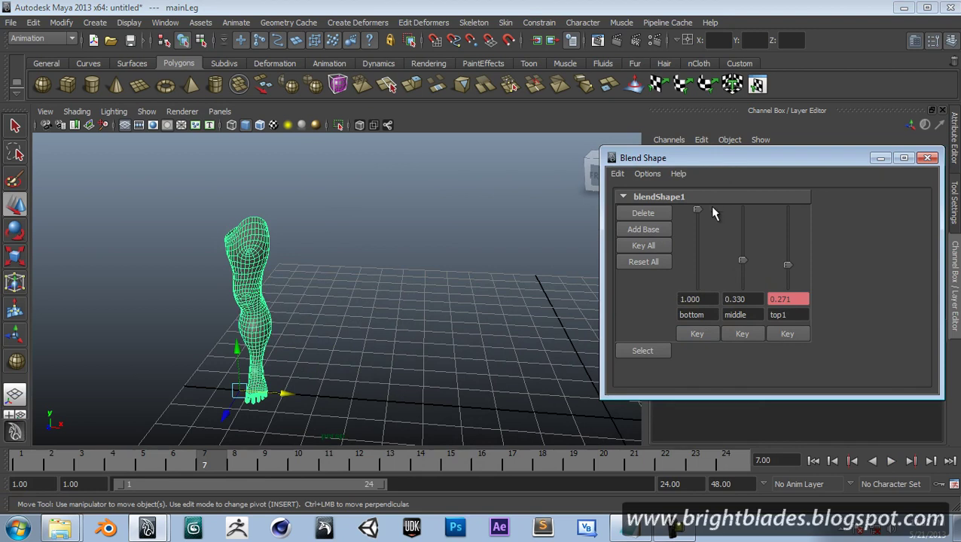
drag(742, 264, 743, 226)
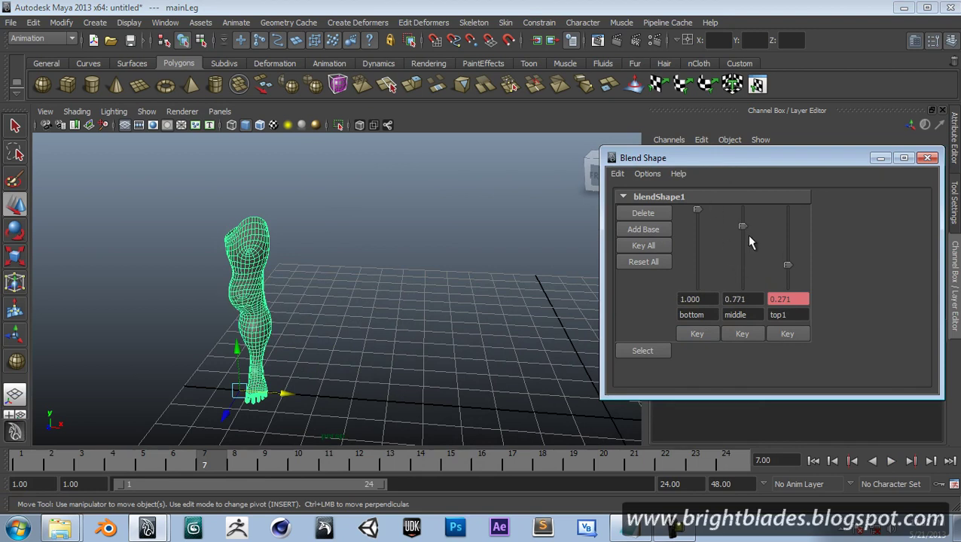
Step: Smooth-shade the leg, orbit onto it, and reselect the mesh
alt+drag(301, 268, 420, 323)
key(5)
click(320, 369)
click(281, 322)
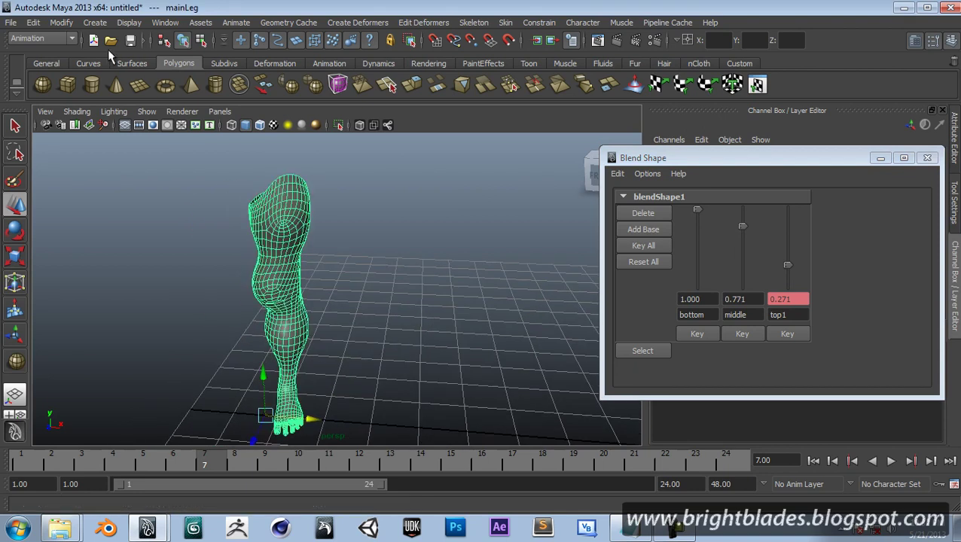
click(165, 21)
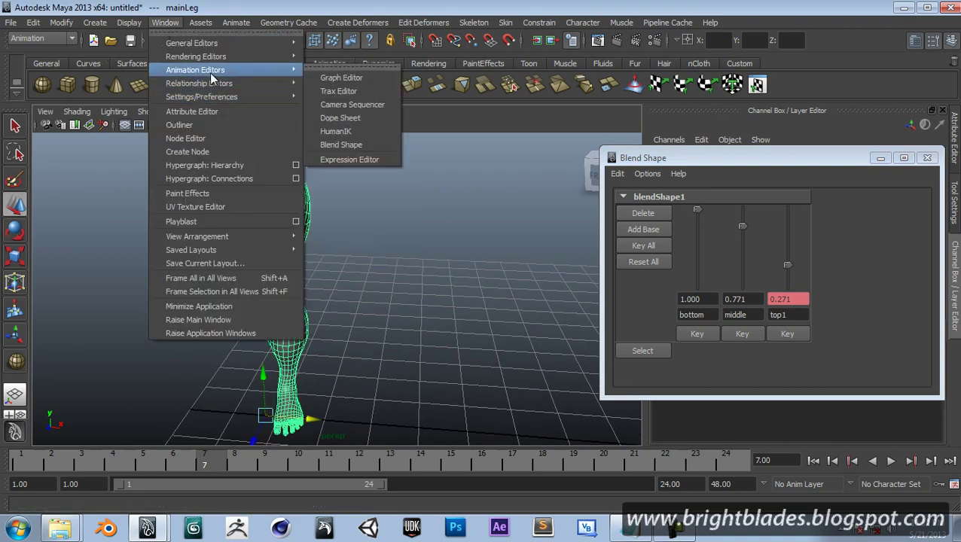
mouse_move(195, 70)
key(Return)
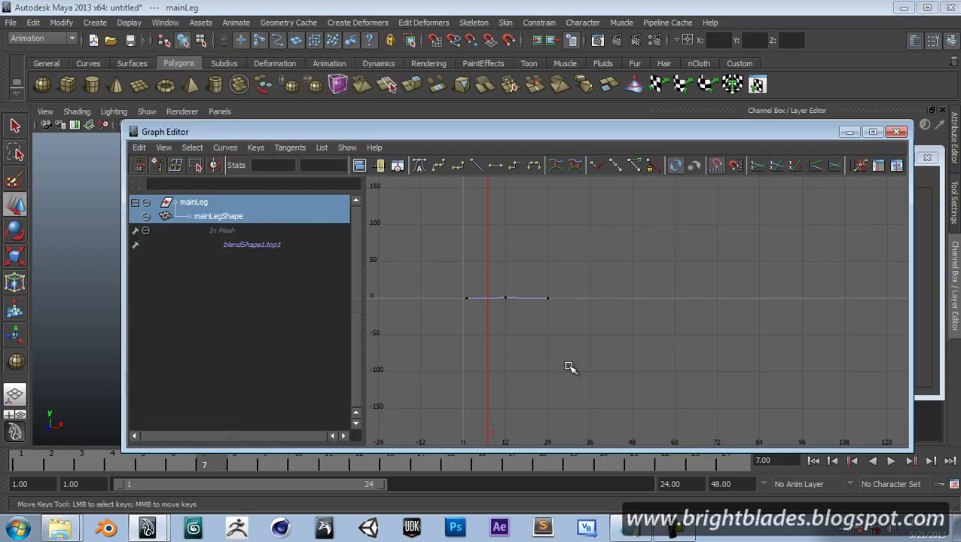
click(229, 221)
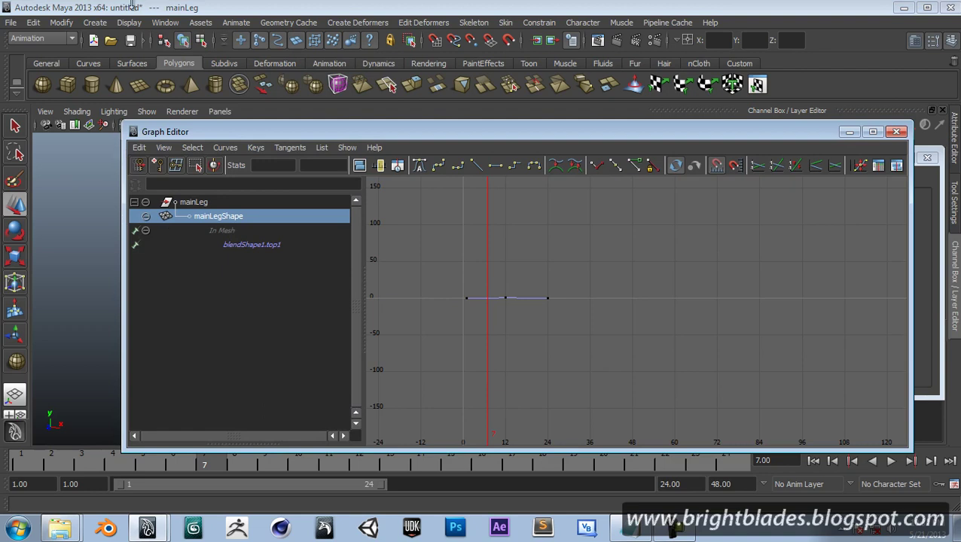
click(163, 22)
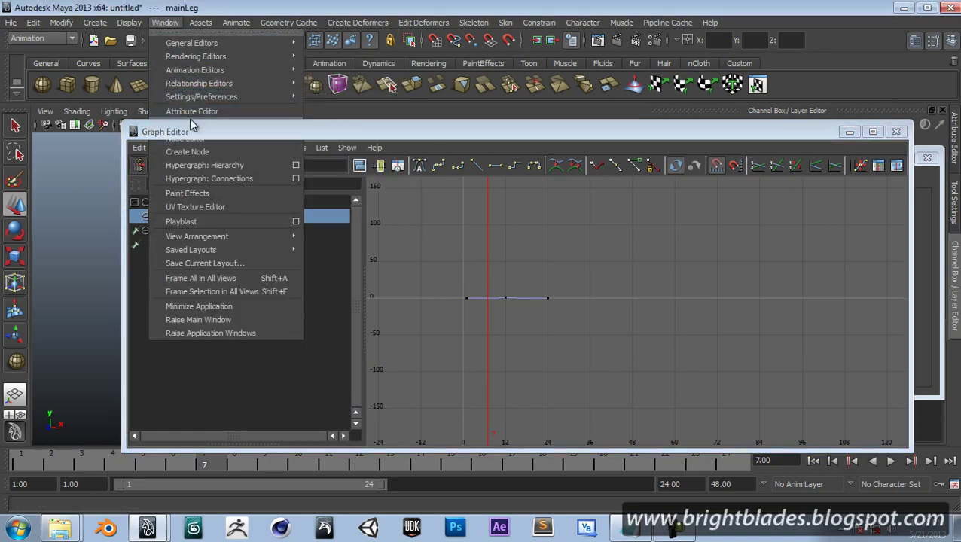
click(184, 122)
click(629, 277)
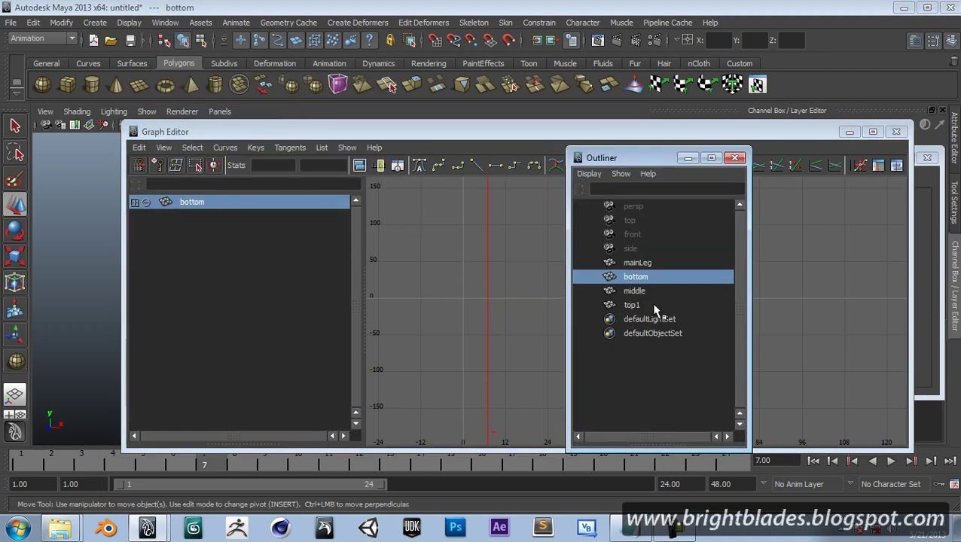
click(649, 305)
click(647, 264)
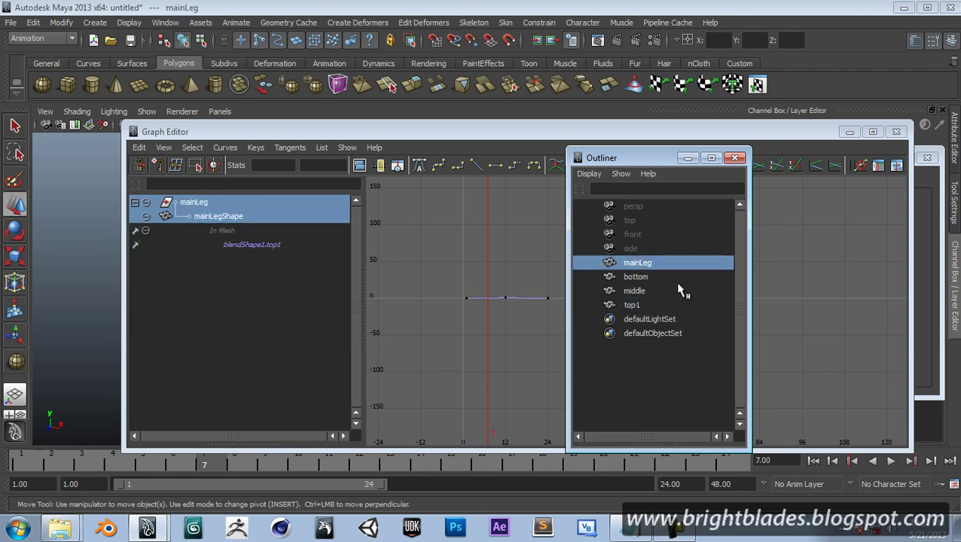
click(735, 158)
click(147, 218)
click(147, 218)
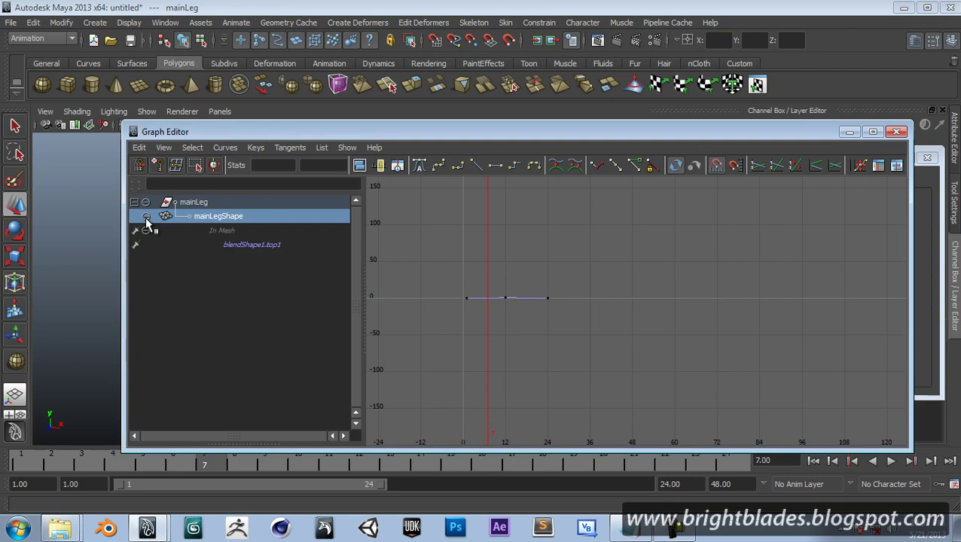
click(192, 229)
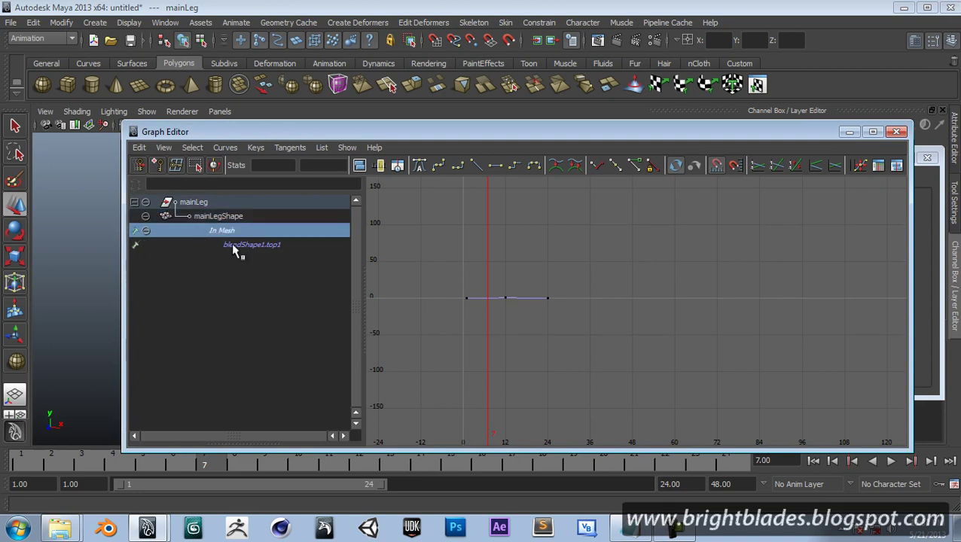
click(256, 245)
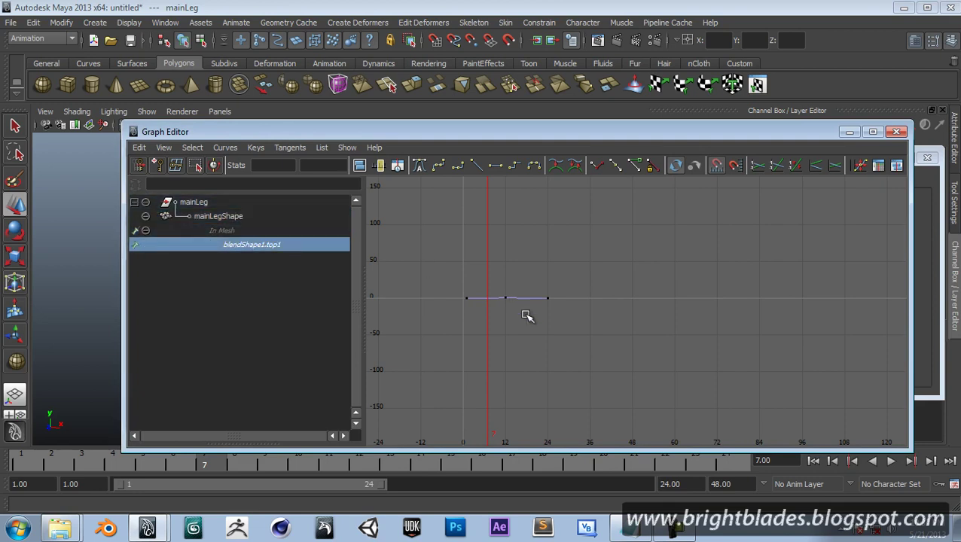
key(f)
key(f)
click(412, 401)
click(627, 223)
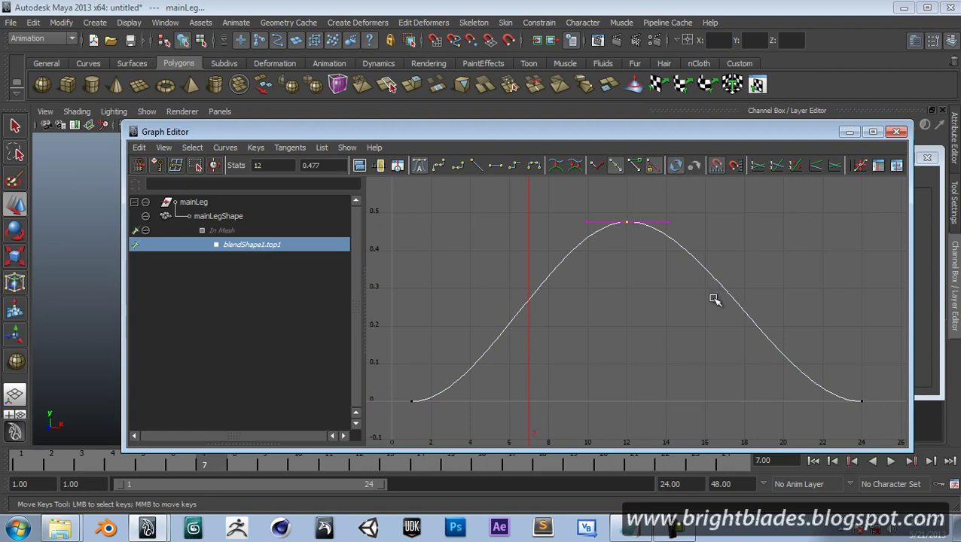
click(896, 132)
Step: Minimize the Blend Shape editor, play the animation from frame 1, and stop at frame 13
click(881, 158)
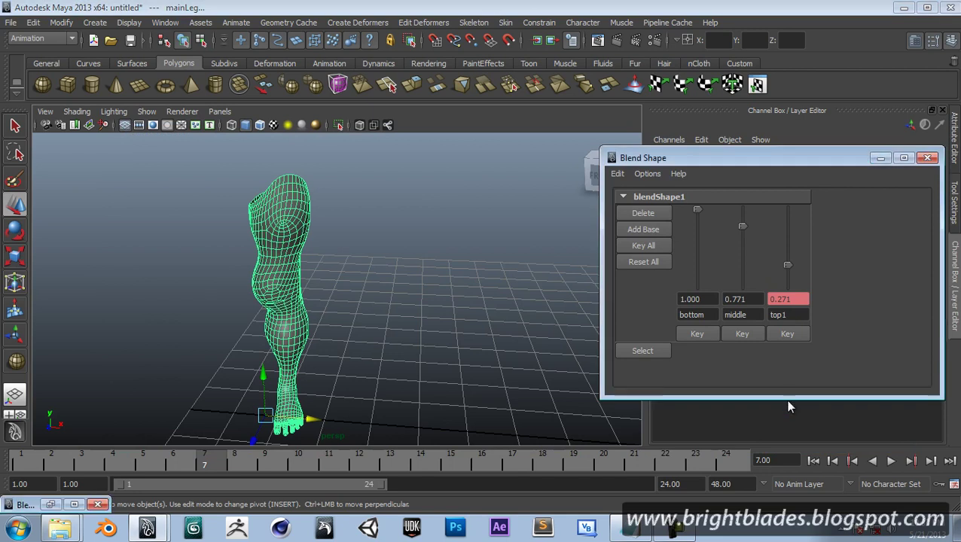
click(814, 461)
click(892, 461)
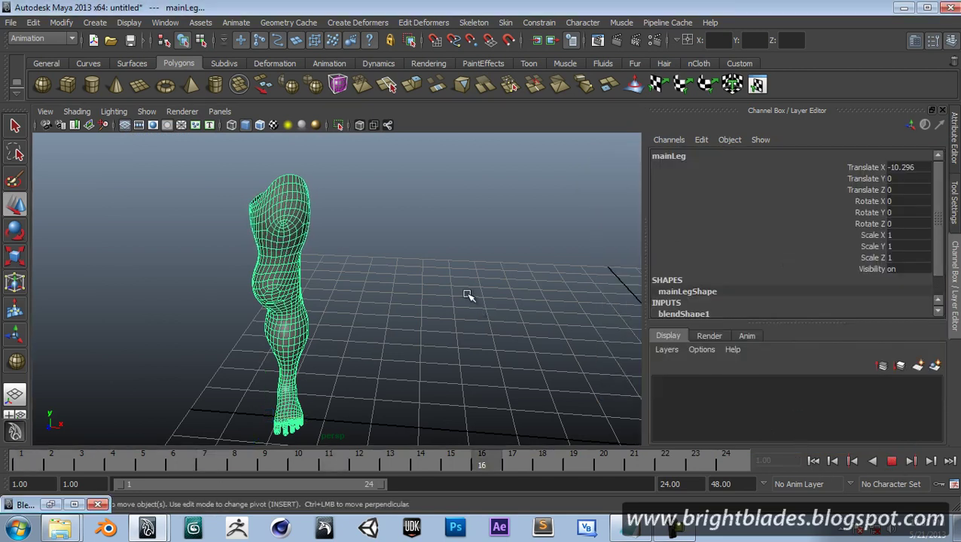
key(5)
mouse_move(521, 354)
alt+mouse_down()
mouse_move(402, 354)
mouse_move(536, 344)
alt+mouse_up()
mouse_move(451, 343)
alt+mouse_down()
mouse_move(472, 350)
mouse_move(398, 343)
alt+mouse_up()
click(891, 461)
click(601, 345)
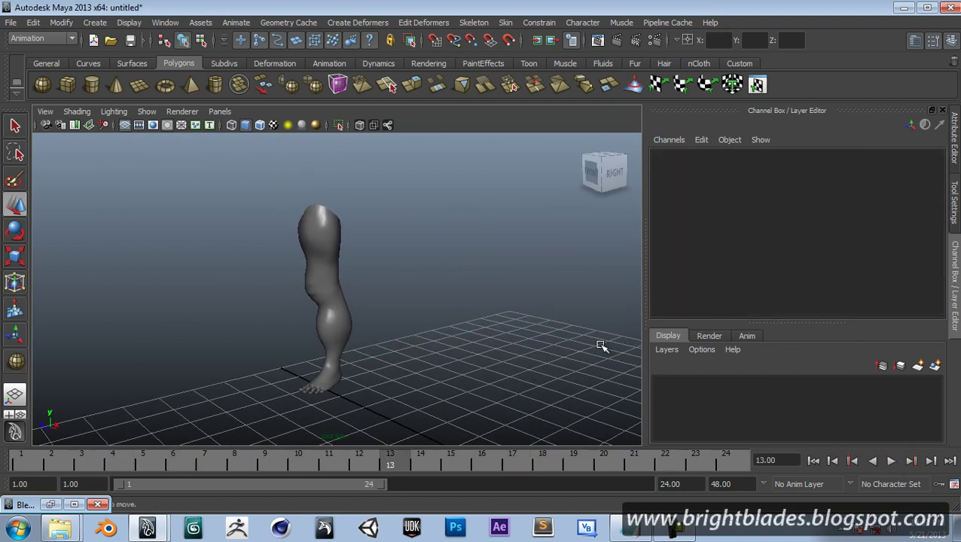